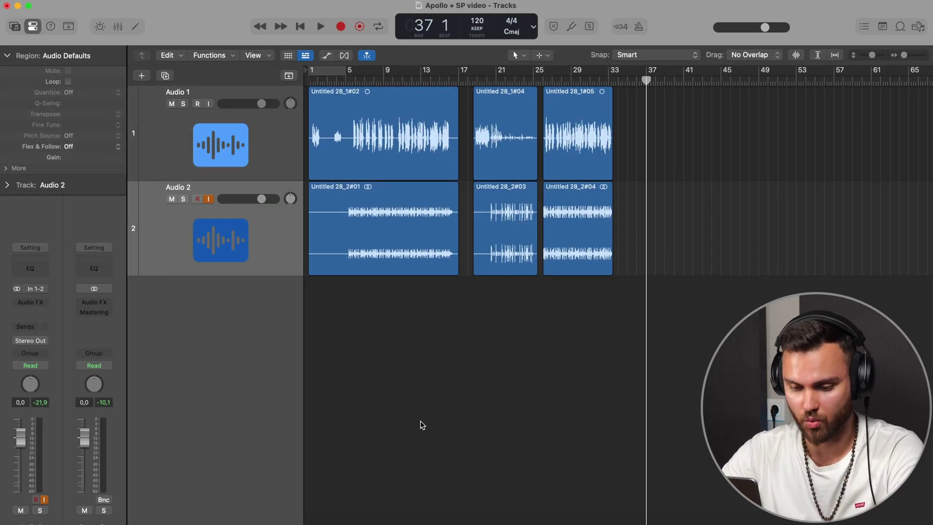
Launch Audio MIDI Setup from Launchpad by searching 'midi'
{"action": "left_click", "coordinate": [122, 523]}
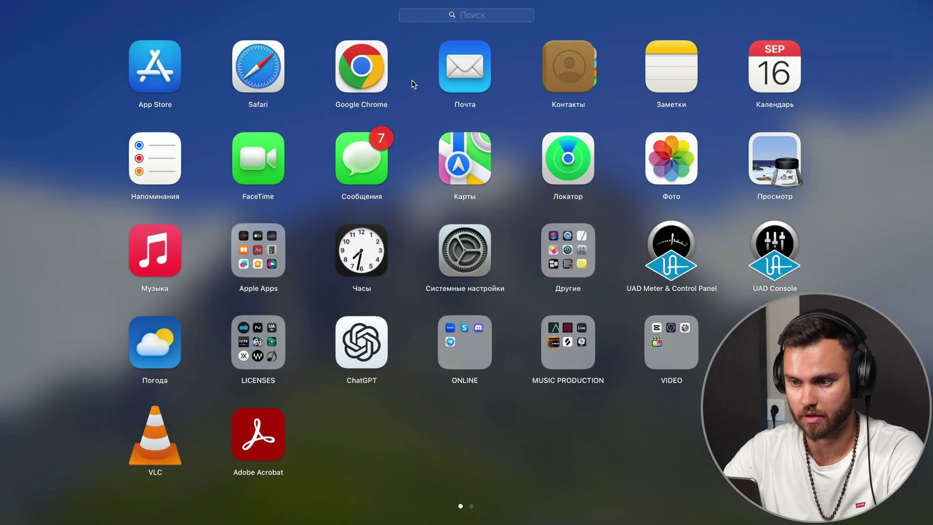
{"action": "type", "text": "midi"}
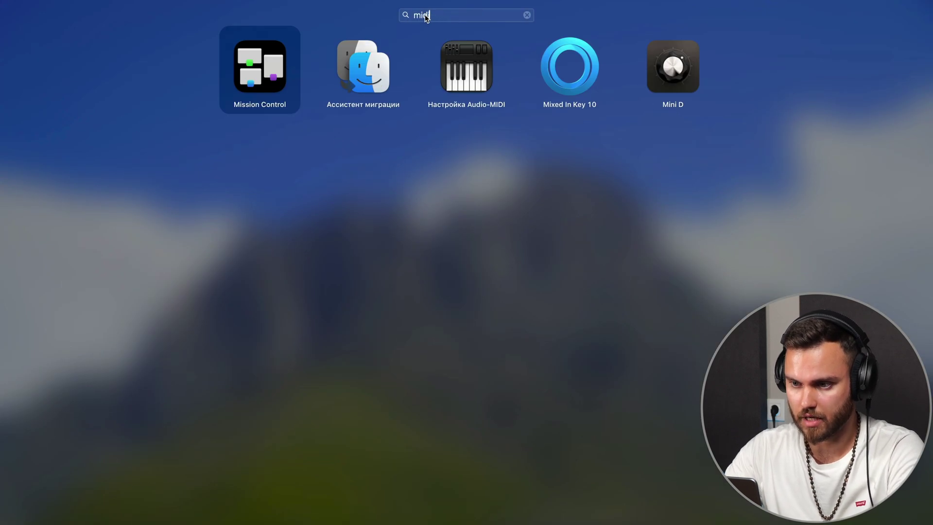
{"action": "left_click", "coordinate": [467, 67]}
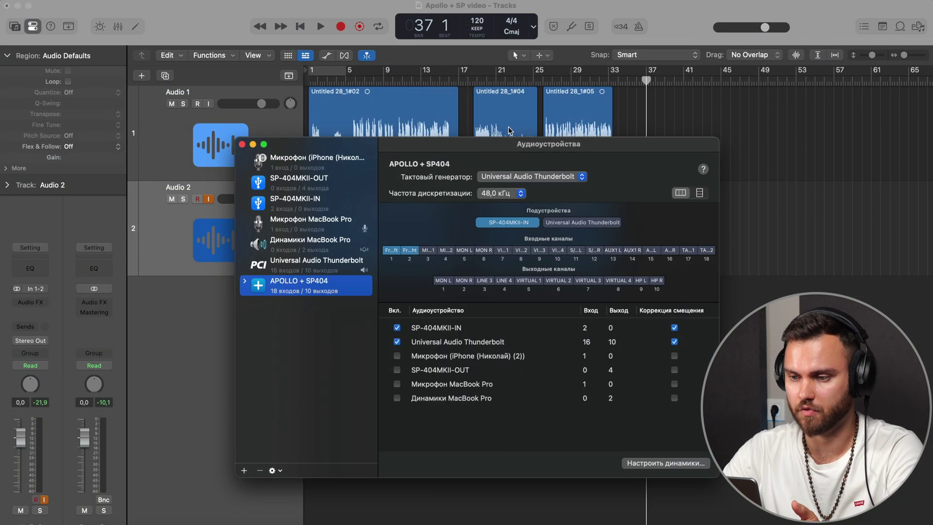
{"action": "left_click_drag", "start_coordinate": [496, 151], "coordinate": [485, 151]}
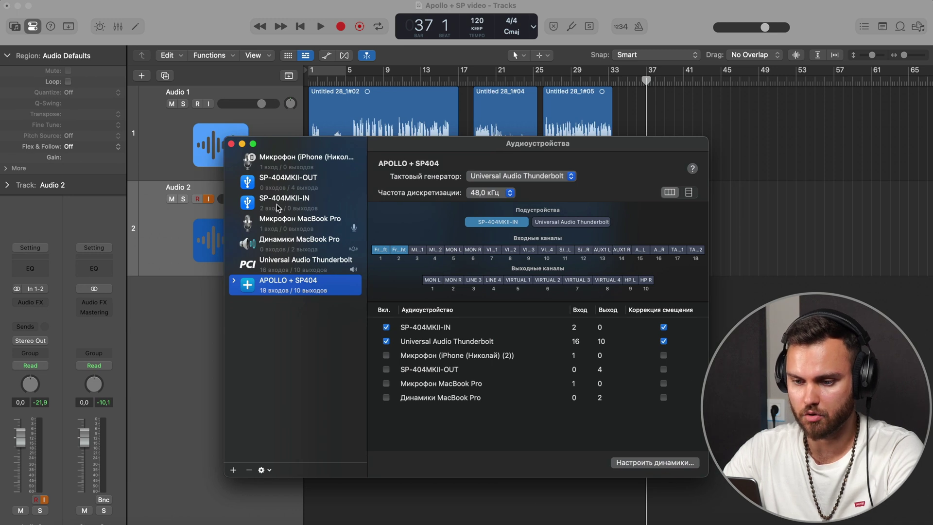
{"action": "left_click", "coordinate": [270, 263]}
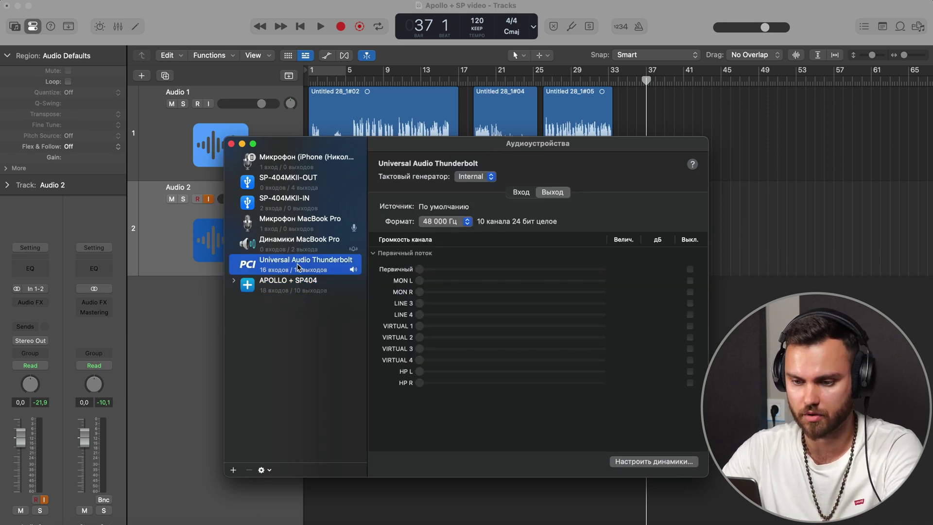
{"action": "left_click", "coordinate": [233, 470]}
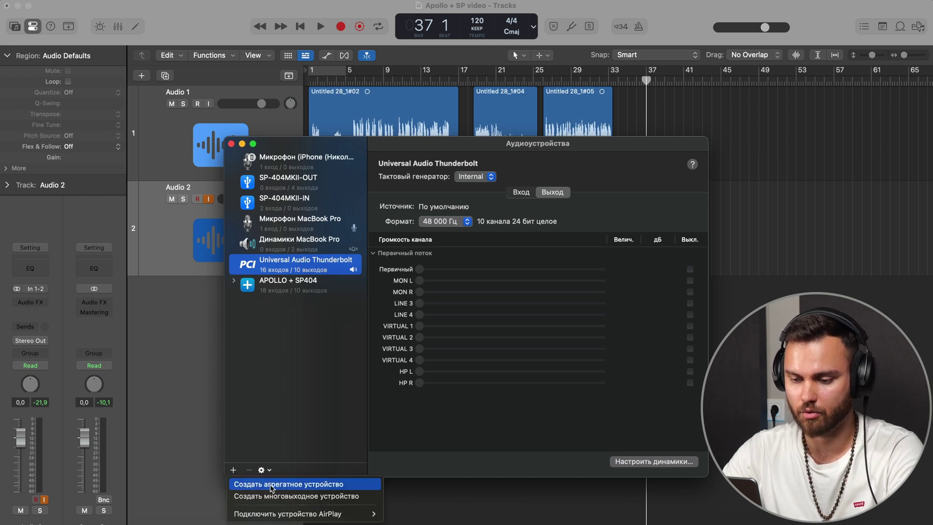
{"action": "key", "text": "Escape"}
{"action": "left_click", "coordinate": [293, 290]}
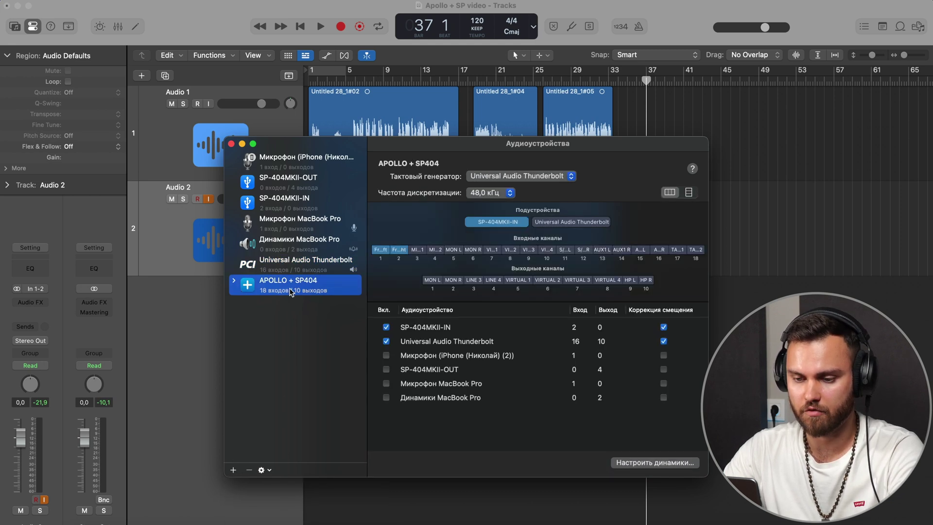
{"action": "left_click", "coordinate": [298, 284]}
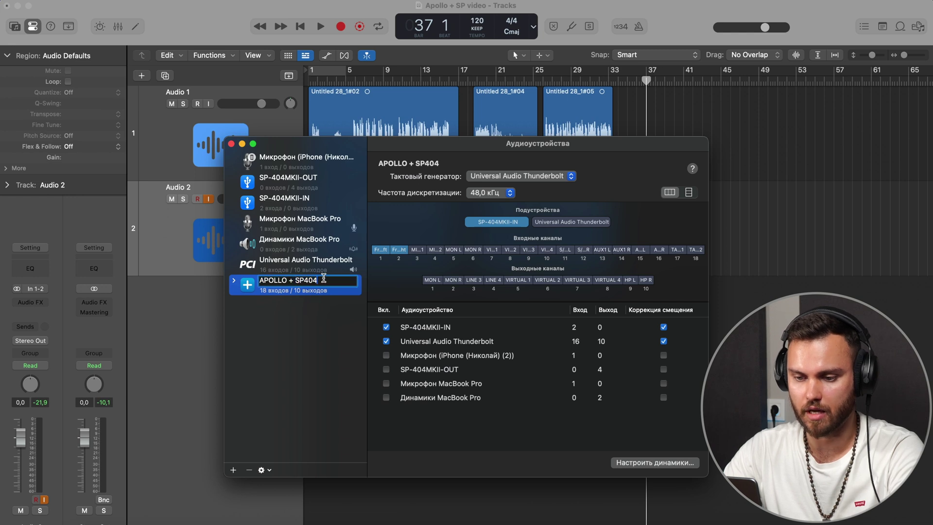
{"action": "left_click", "coordinate": [283, 279]}
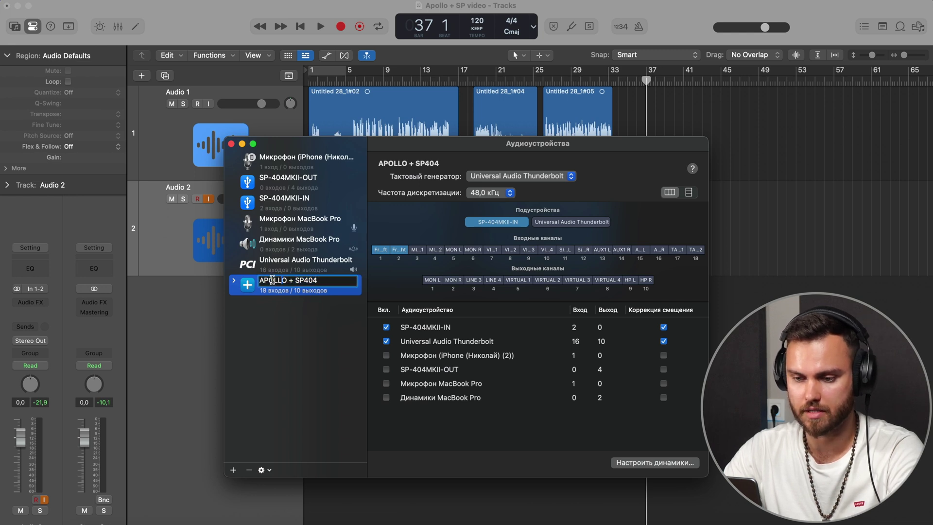
{"action": "left_click", "coordinate": [320, 336]}
{"action": "left_click", "coordinate": [539, 176]}
{"action": "left_click", "coordinate": [517, 178]}
{"action": "left_click", "coordinate": [516, 179]}
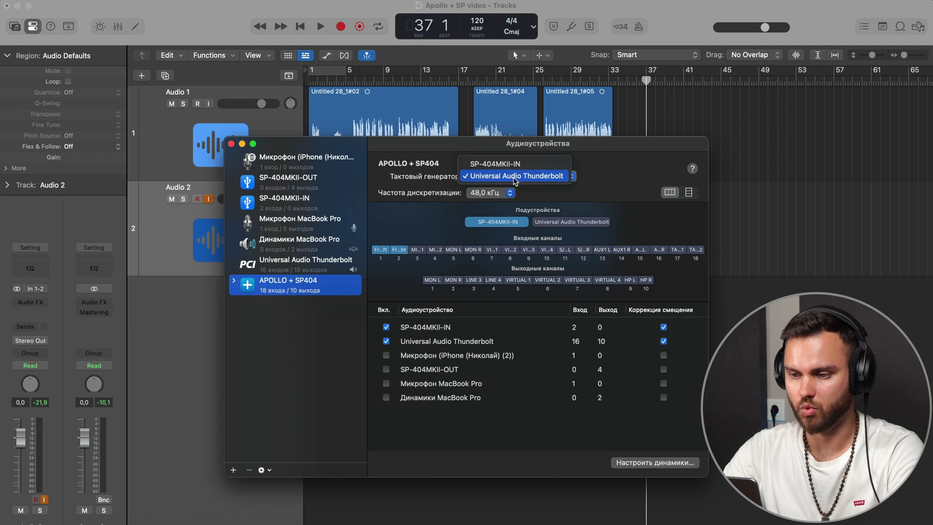
{"action": "left_click", "coordinate": [517, 178]}
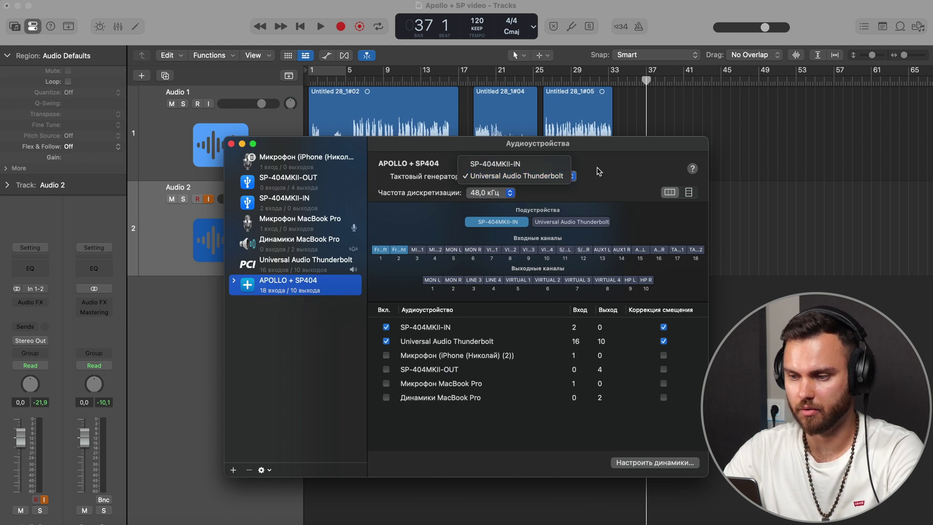
{"action": "left_click", "coordinate": [490, 192]}
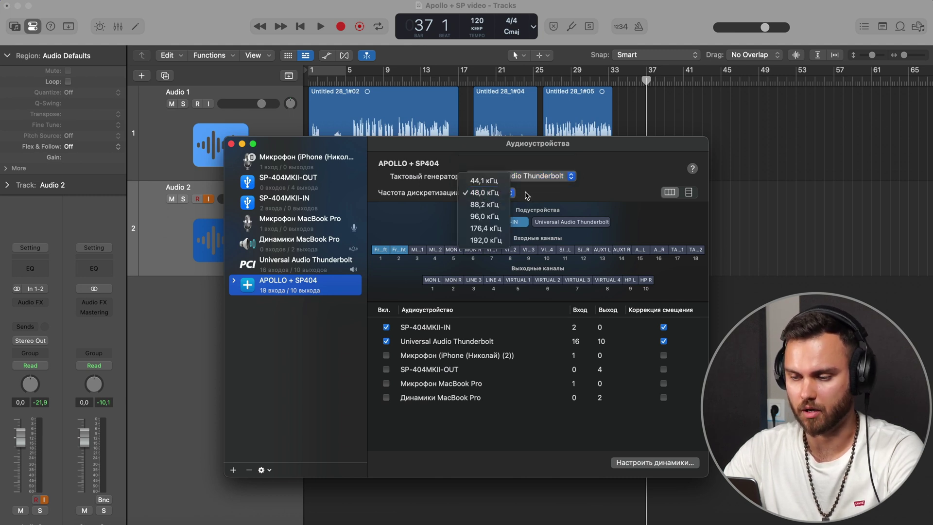
{"action": "left_click", "coordinate": [508, 194]}
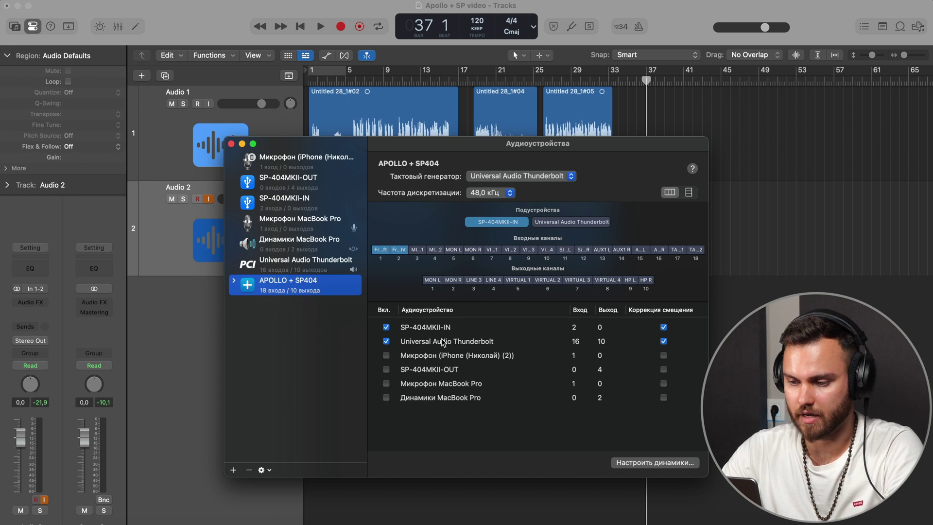
Inspect the SP-404MKII-IN and Universal Audio Thunderbolt sub-device channels of the aggregate device
{"action": "left_click", "coordinate": [424, 328]}
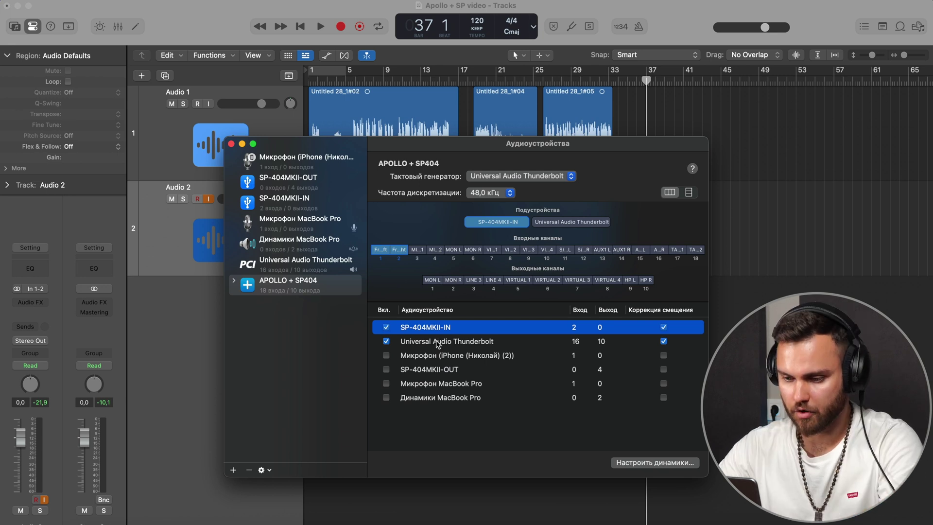
{"action": "left_click", "coordinate": [470, 342]}
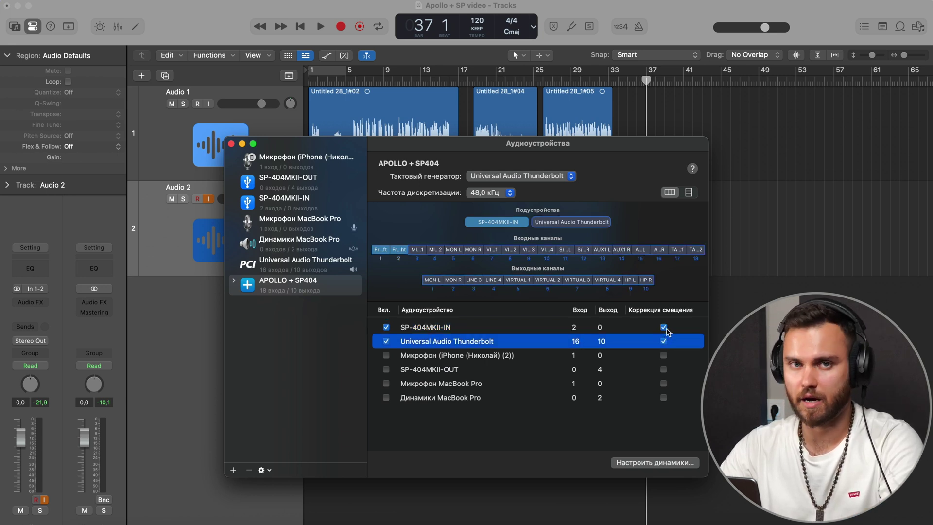
{"action": "left_click", "coordinate": [448, 327]}
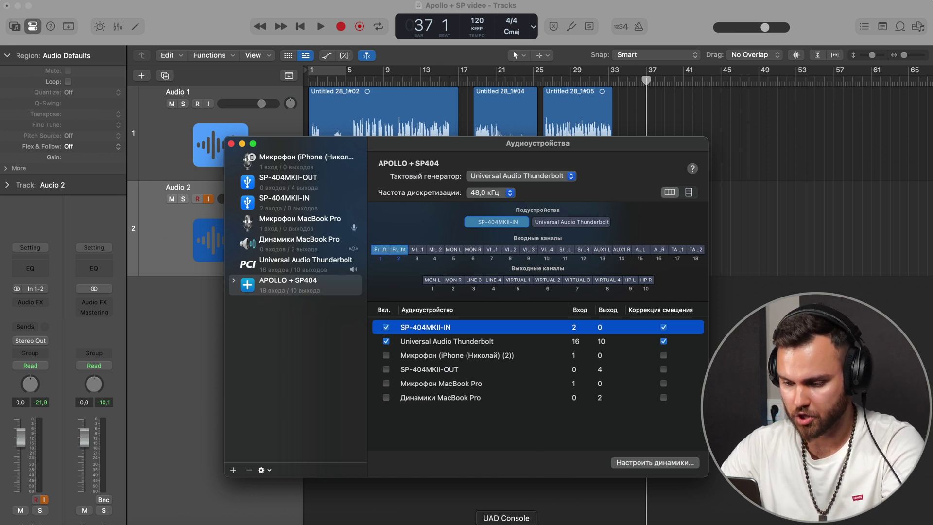
Check the Apollo mixer in UAD Console, then quit Audio MIDI Setup
{"action": "left_click", "coordinate": [506, 522]}
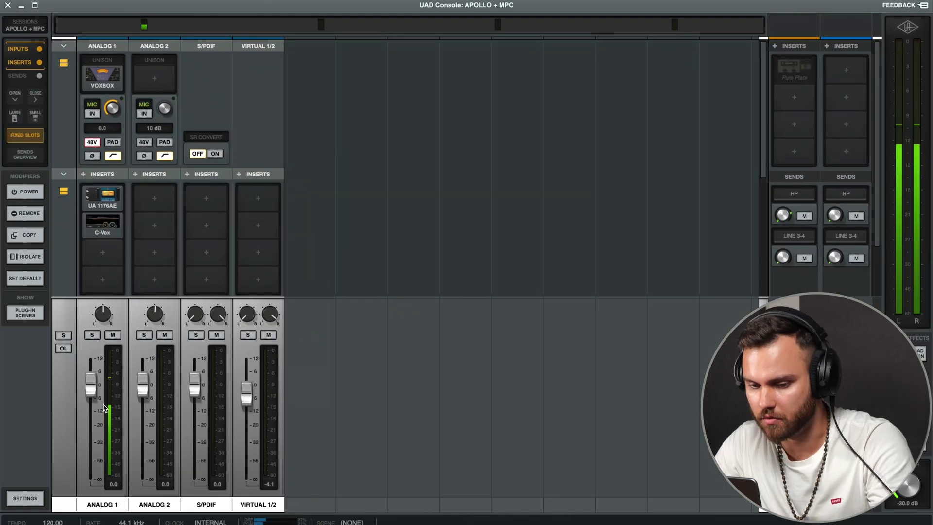
{"action": "left_click", "coordinate": [22, 8]}
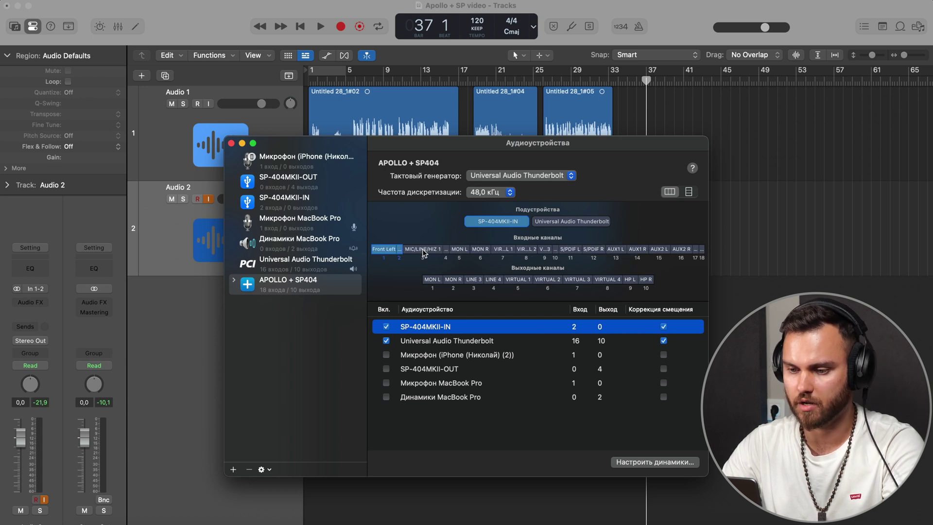
{"action": "key", "text": "cmd+q"}
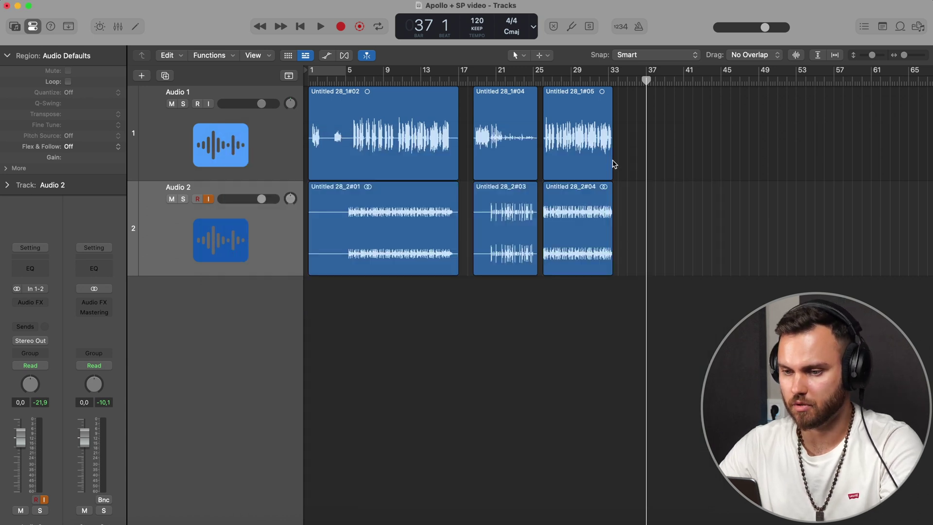
Add two empty audio tracks, Audio 3 and Audio 4, and select Audio 3
{"action": "scroll", "coordinate": [614, 163], "scroll_direction": "up", "scroll_amount": 5}
{"action": "scroll", "coordinate": [616, 161], "scroll_direction": "down", "scroll_amount": 5}
{"action": "scroll", "coordinate": [506, 121], "scroll_direction": "up", "scroll_amount": 5}
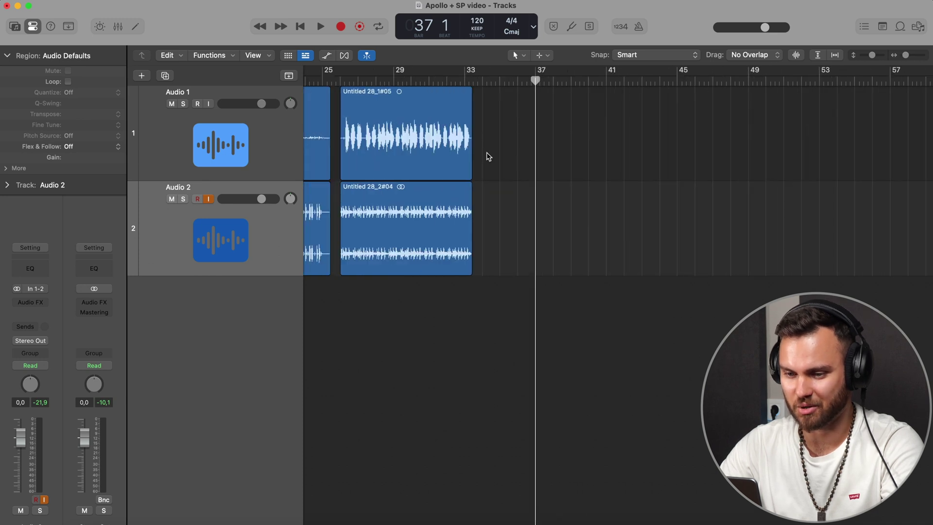
{"action": "double_click", "coordinate": [258, 305]}
{"action": "double_click", "coordinate": [224, 397]}
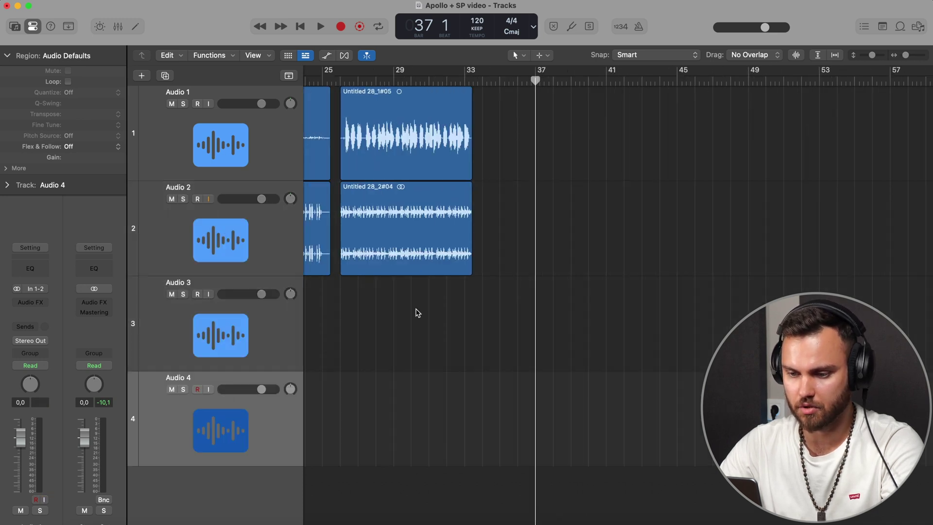
{"action": "left_click", "coordinate": [291, 341]}
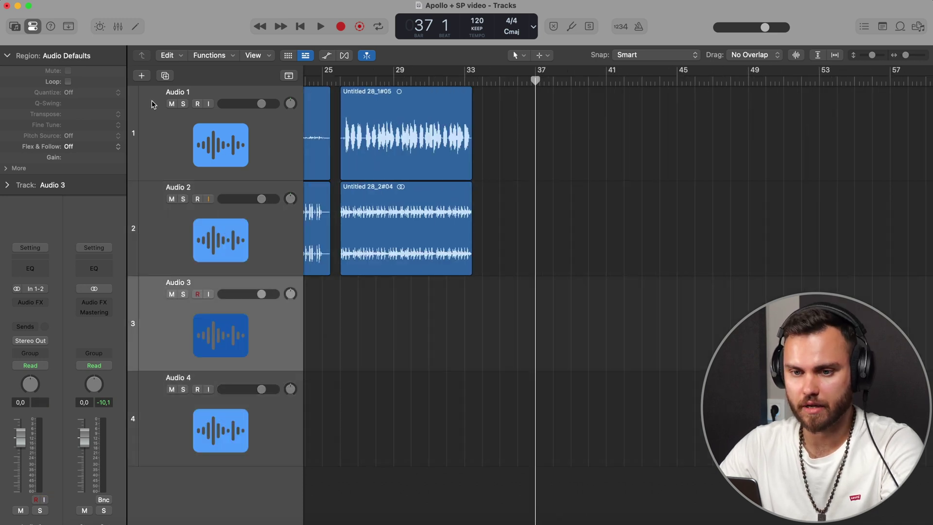
{"action": "left_click", "coordinate": [39, 0]}
Keep APOLLO + SP404 as Logic's output device in audio settings, then close them
{"action": "mouse_move", "coordinate": [50, 22]}
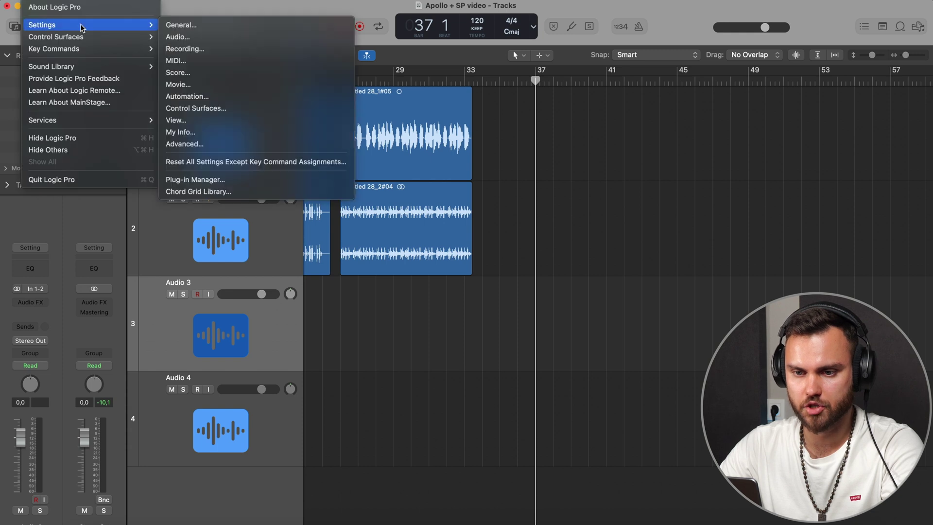
{"action": "left_click", "coordinate": [187, 33]}
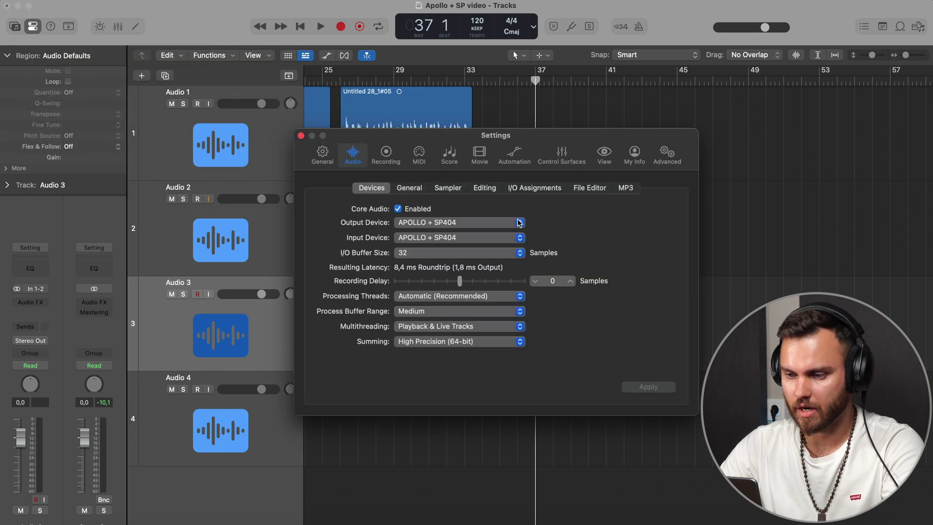
{"action": "left_click", "coordinate": [437, 224]}
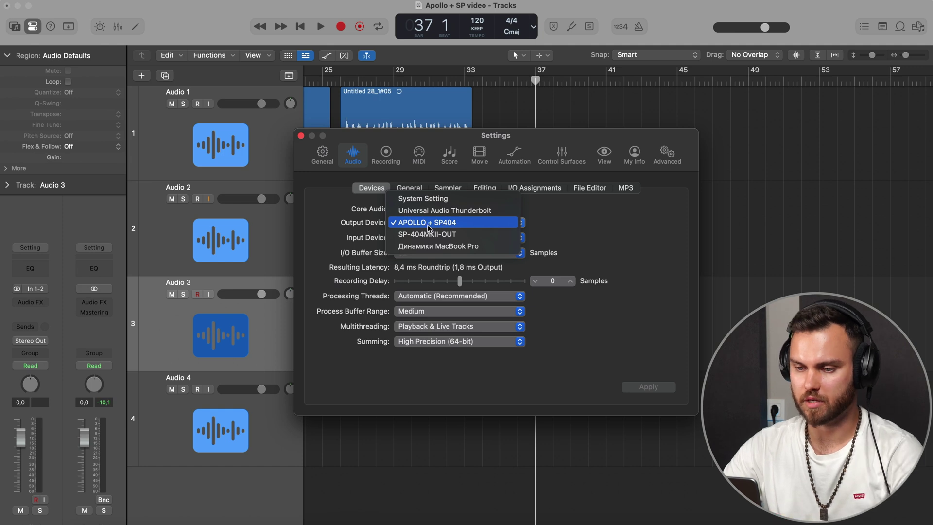
{"action": "left_click", "coordinate": [456, 224]}
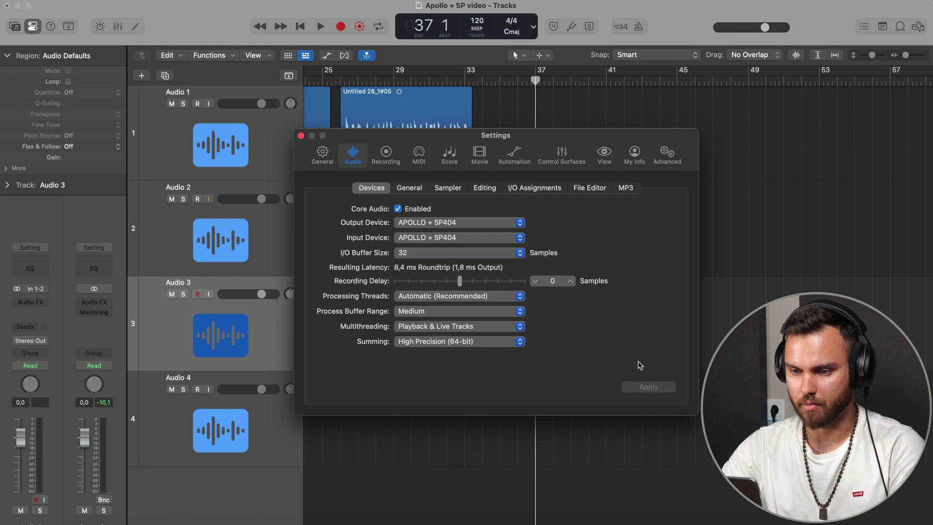
{"action": "left_click", "coordinate": [404, 188]}
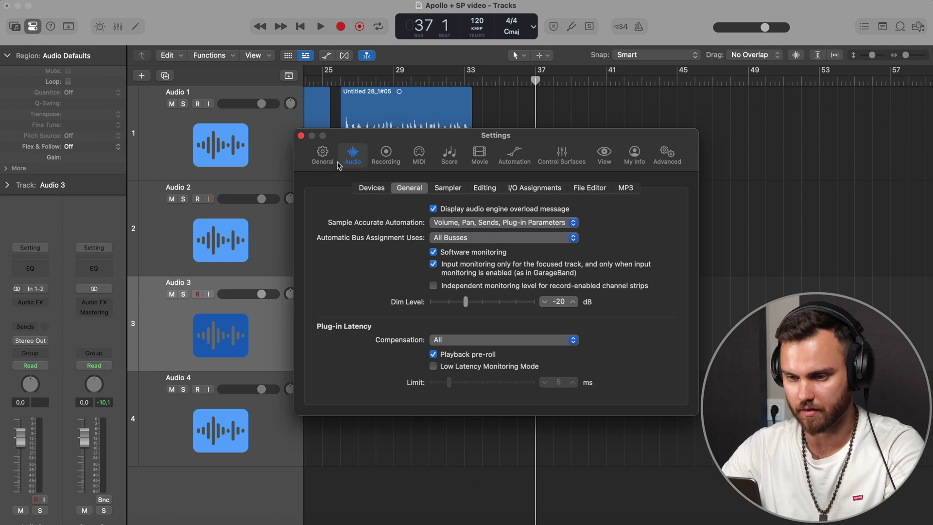
{"action": "left_click", "coordinate": [300, 135]}
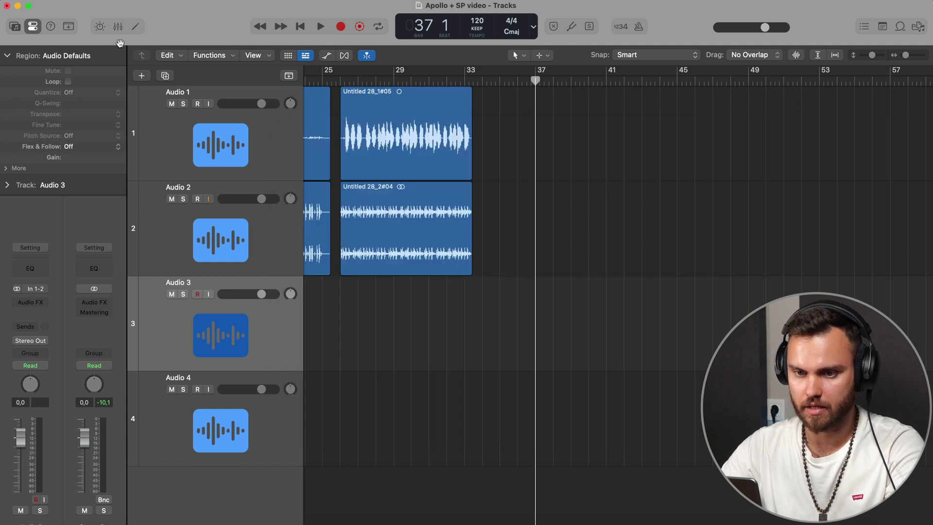
{"action": "left_click", "coordinate": [78, 1]}
Check the 48 kHz sample rate in the project's audio settings
{"action": "mouse_move", "coordinate": [102, 173]}
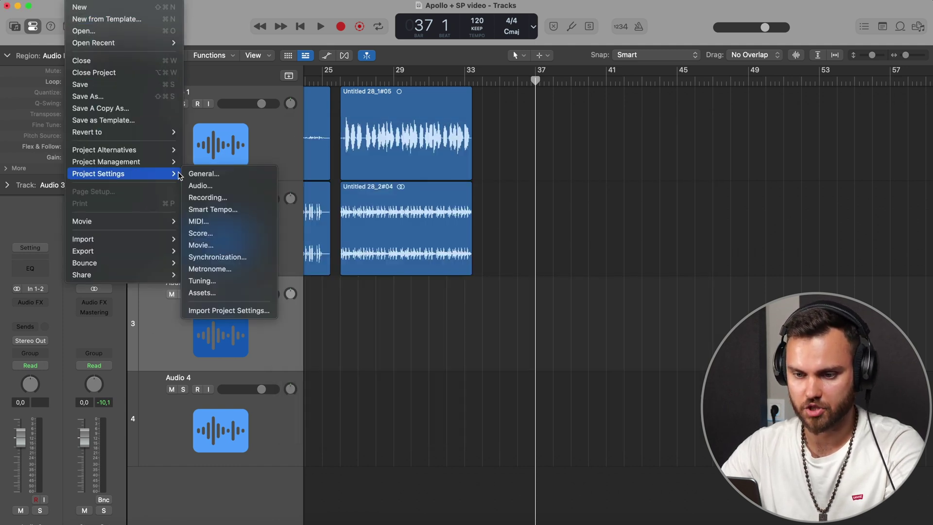
{"action": "left_click", "coordinate": [199, 182]}
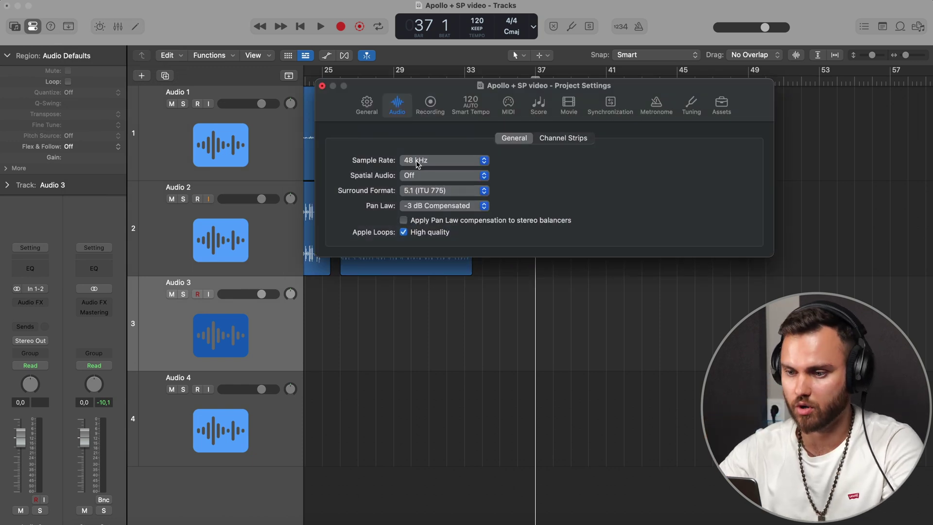
{"action": "left_click", "coordinate": [430, 105]}
{"action": "left_click", "coordinate": [396, 105]}
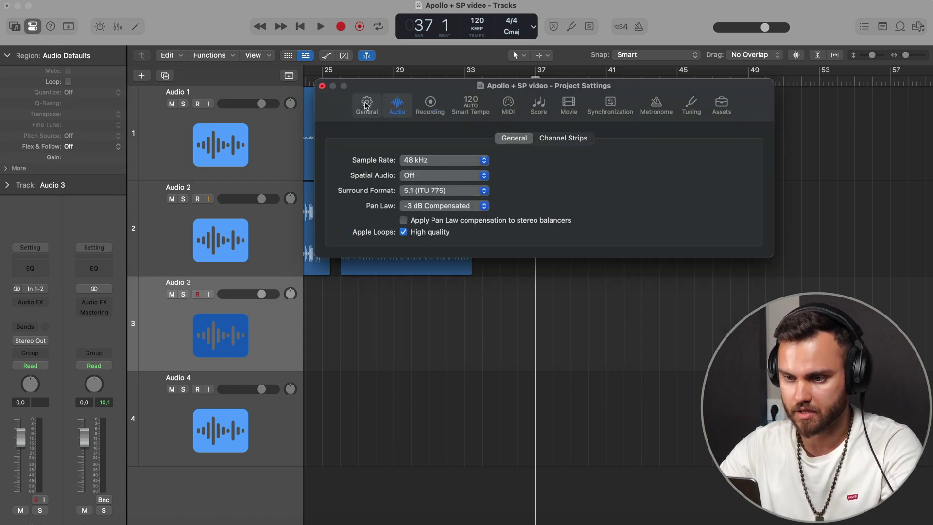
{"action": "left_click", "coordinate": [321, 86]}
Rename Audio 3 to 'MIC' and Audio 4 to 'MPC', then select MIC
{"action": "double_click", "coordinate": [178, 282]}
{"action": "type", "text": "MIC"}
{"action": "key", "text": "Return"}
{"action": "double_click", "coordinate": [175, 379]}
{"action": "type", "text": "MPC"}
{"action": "key", "text": "Return"}
{"action": "left_click", "coordinate": [274, 334]}
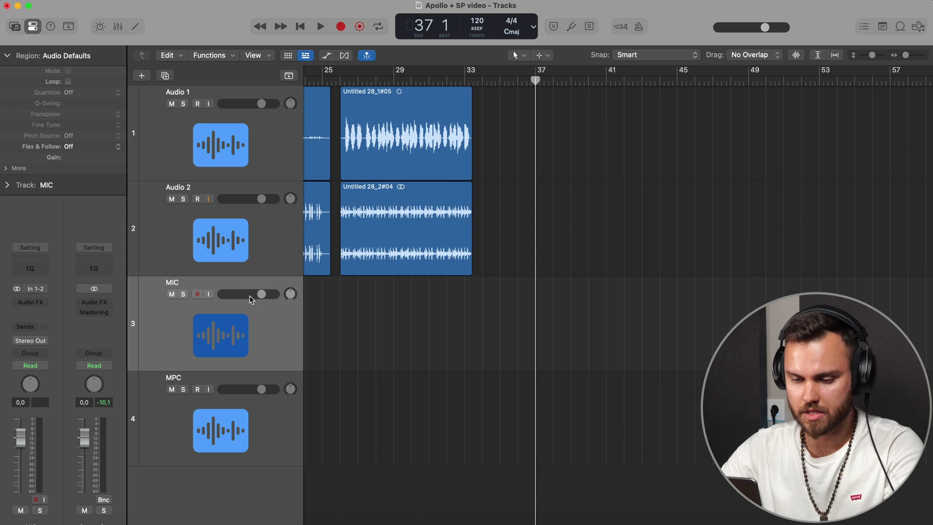
Set the MIC track to a mono input on Input 3
{"action": "left_click", "coordinate": [18, 290]}
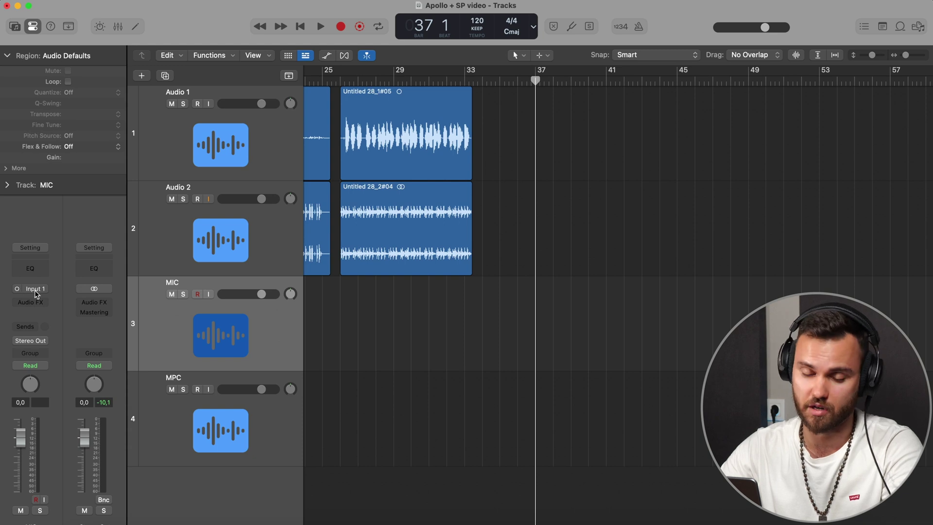
{"action": "left_click", "coordinate": [35, 290]}
{"action": "mouse_move", "coordinate": [48, 322]}
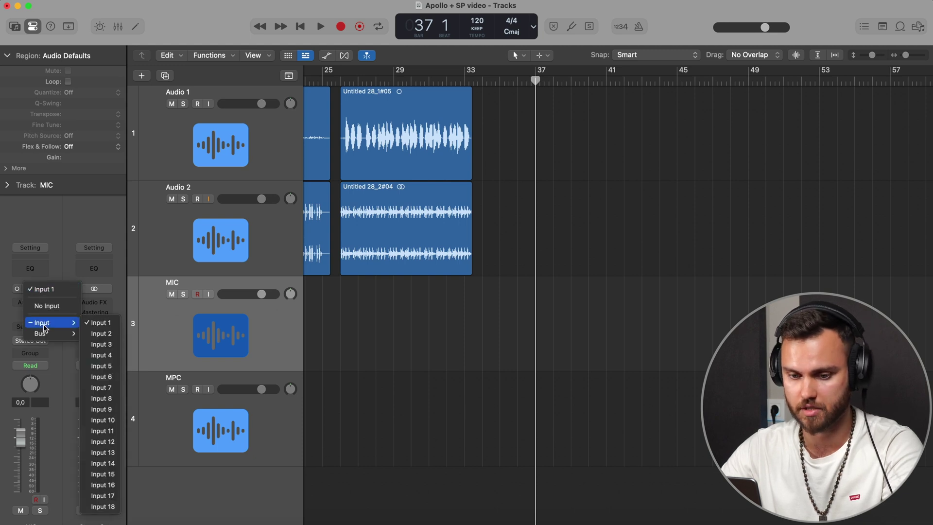
{"action": "left_click", "coordinate": [99, 323]}
{"action": "key", "text": "super+Tab"}
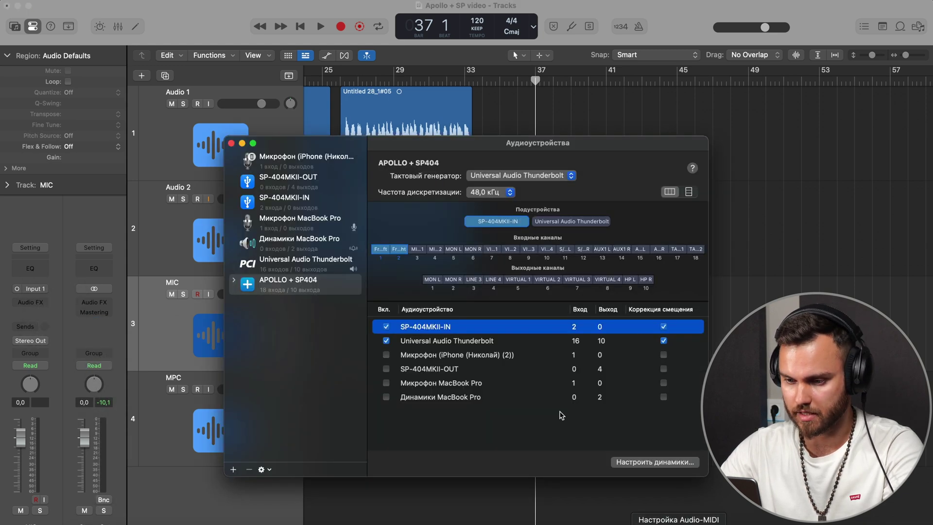
{"action": "left_click", "coordinate": [168, 342]}
{"action": "left_click", "coordinate": [36, 288]}
{"action": "mouse_move", "coordinate": [46, 323]}
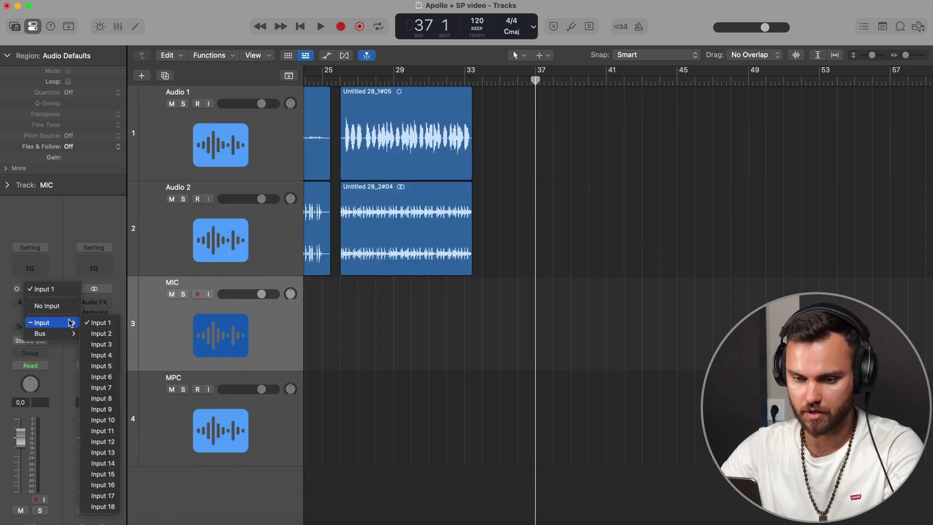
{"action": "left_click", "coordinate": [99, 344]}
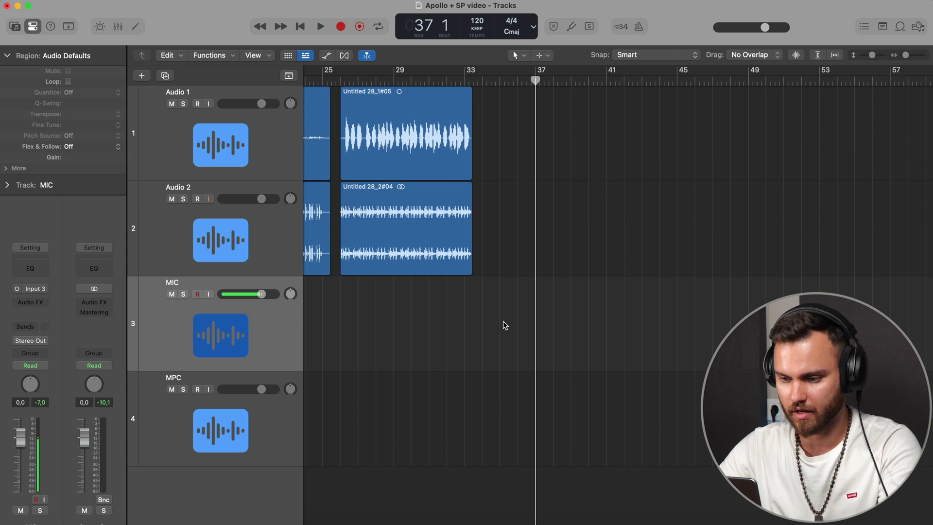
Record a short test take on MIC, then delete the test region
{"action": "key", "text": "r"}
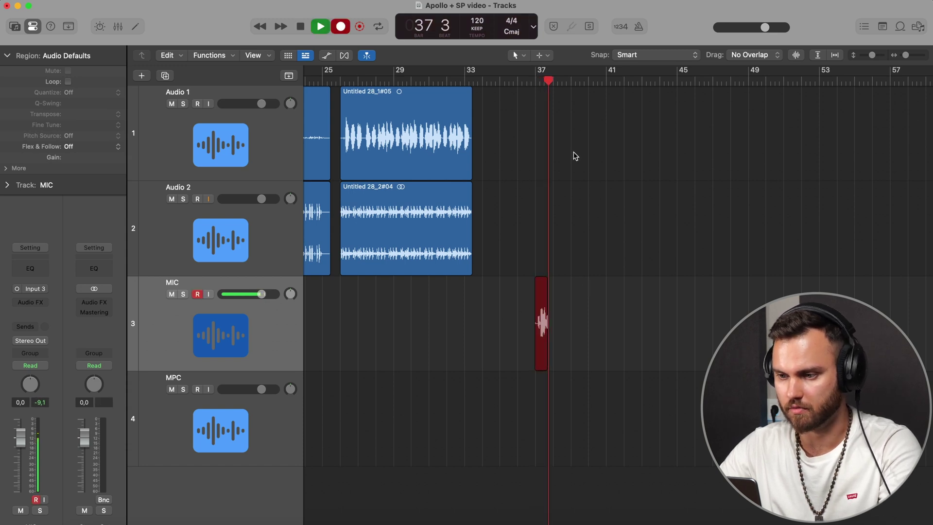
{"action": "key", "text": "shift+r"}
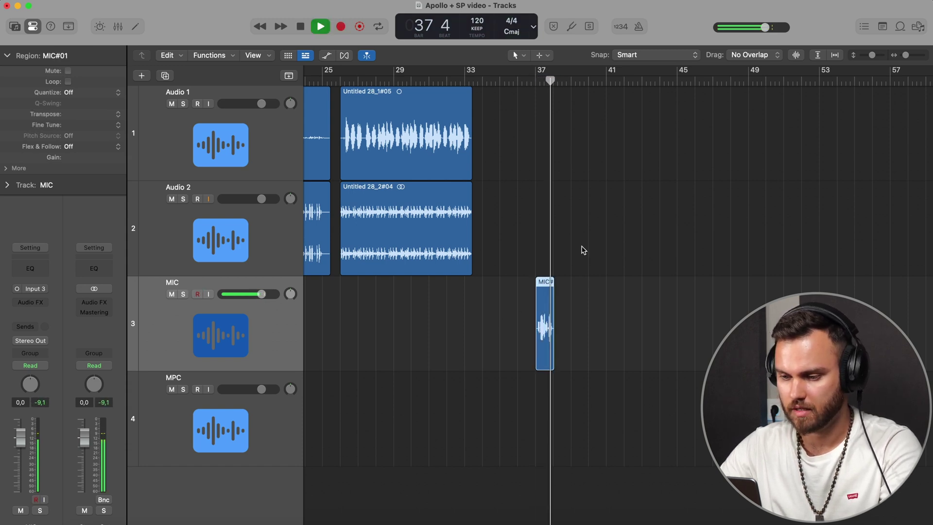
{"action": "key", "text": "space"}
{"action": "key", "text": "Delete"}
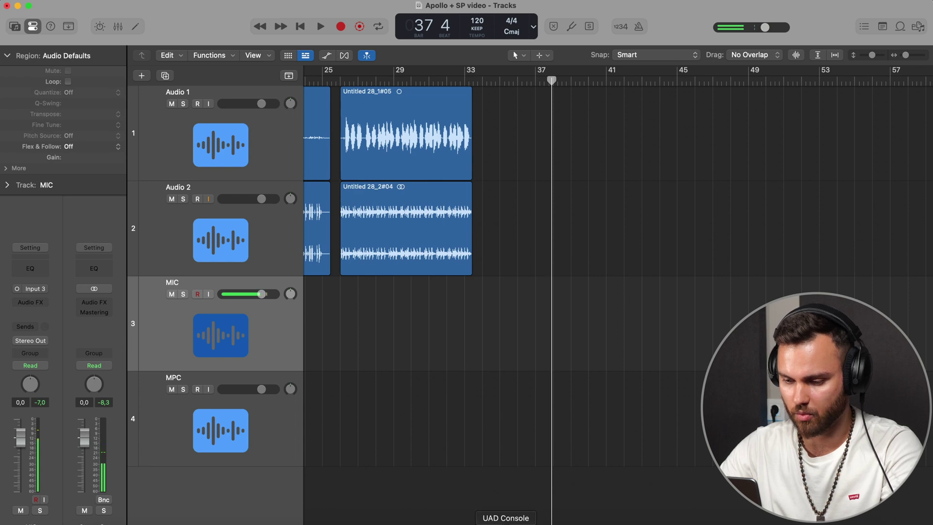
{"action": "left_click", "coordinate": [514, 520]}
{"action": "mouse_move", "coordinate": [103, 78]}
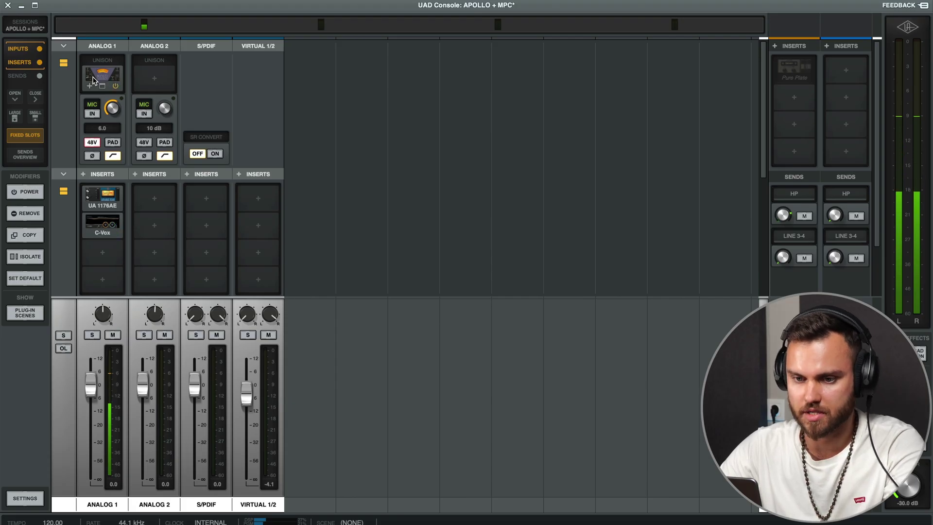
{"action": "mouse_move", "coordinate": [103, 236]}
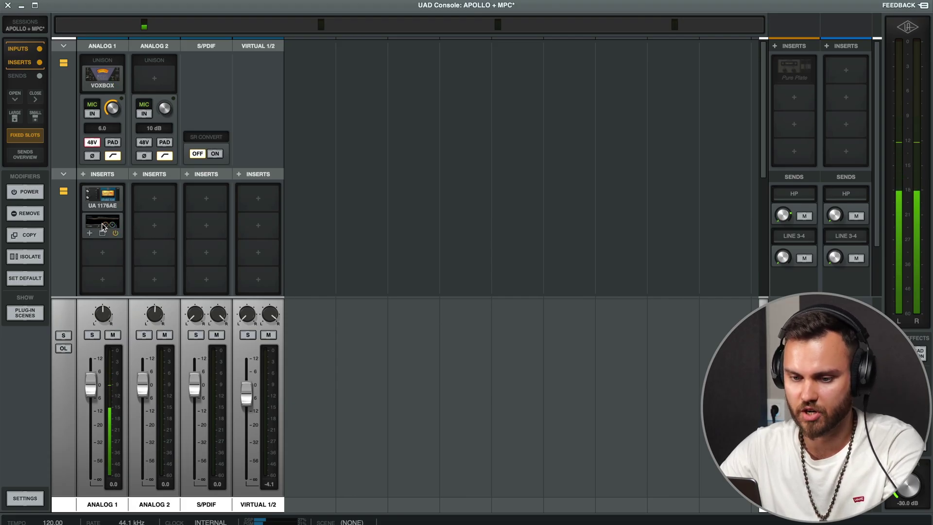
{"action": "left_click", "coordinate": [103, 235]}
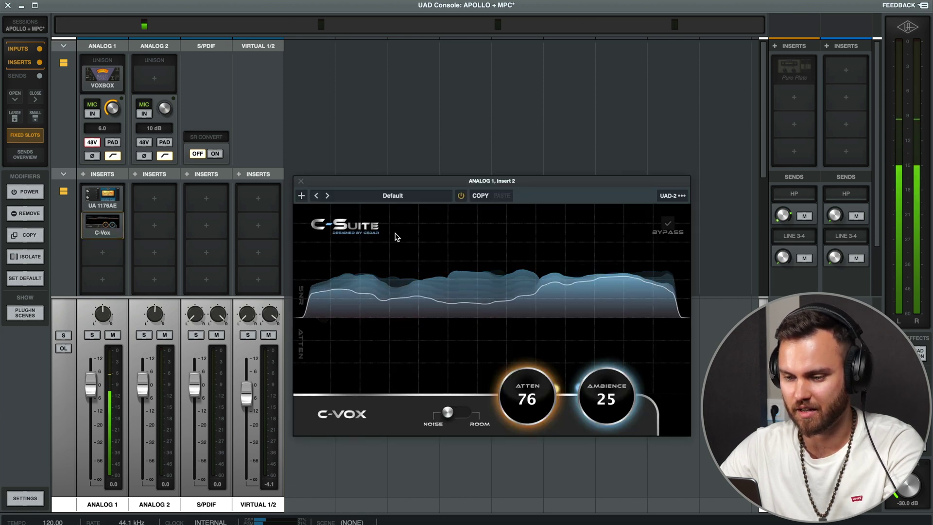
{"action": "left_click", "coordinate": [300, 181]}
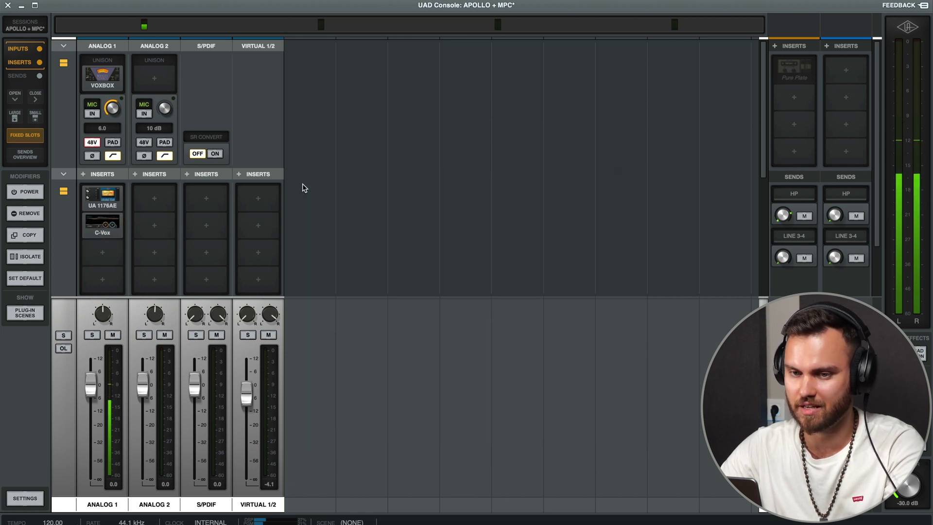
{"action": "left_click", "coordinate": [22, 6]}
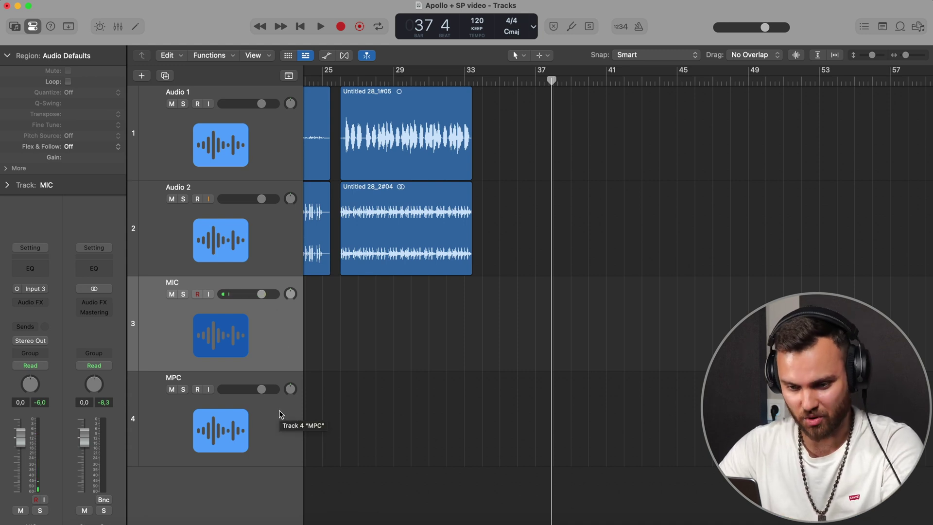
Confirm the MPC track stays on stereo Input 1-2
{"action": "left_click", "coordinate": [190, 406]}
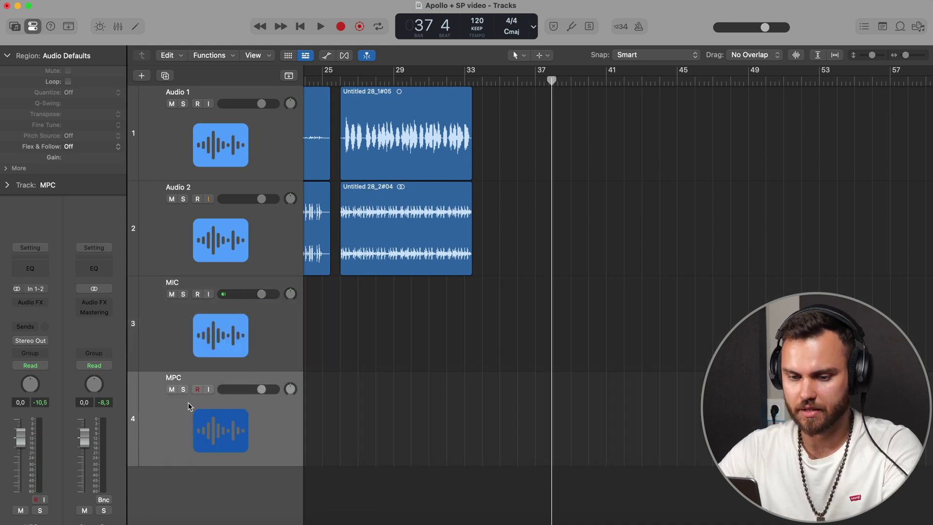
{"action": "left_click", "coordinate": [34, 289]}
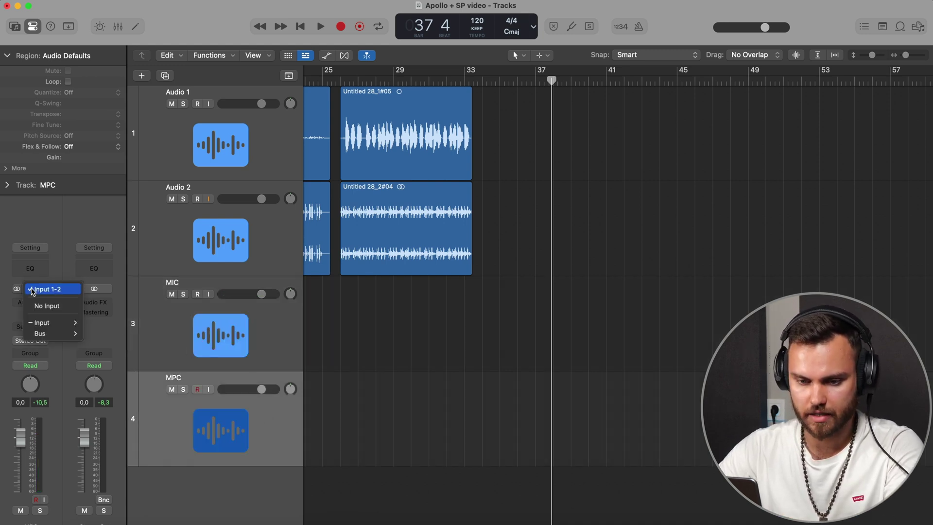
{"action": "left_click", "coordinate": [277, 417]}
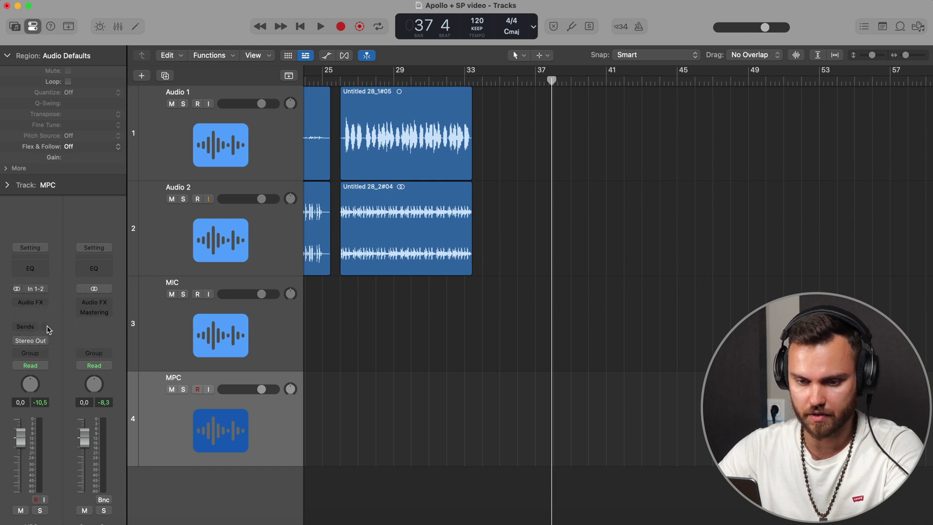
{"action": "left_click", "coordinate": [30, 289]}
{"action": "mouse_move", "coordinate": [53, 323]}
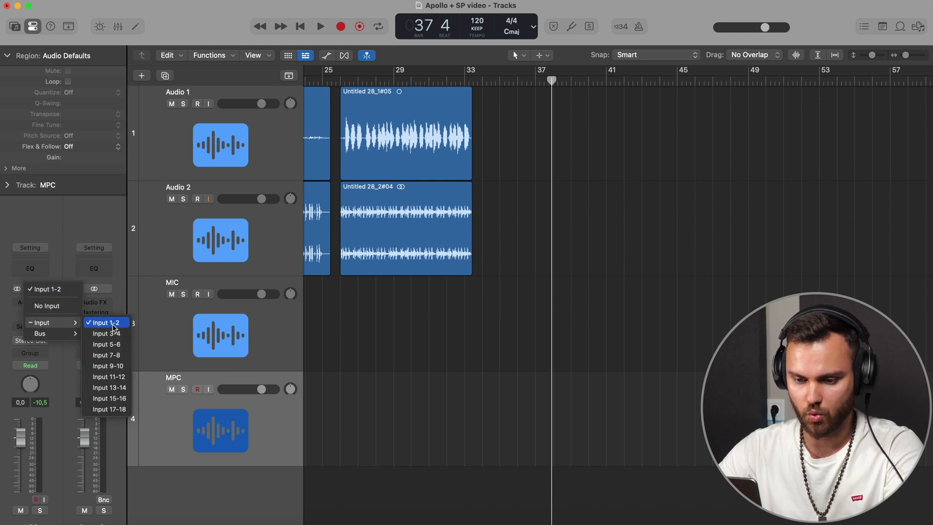
{"action": "left_click", "coordinate": [113, 324]}
{"action": "left_click", "coordinate": [675, 523]}
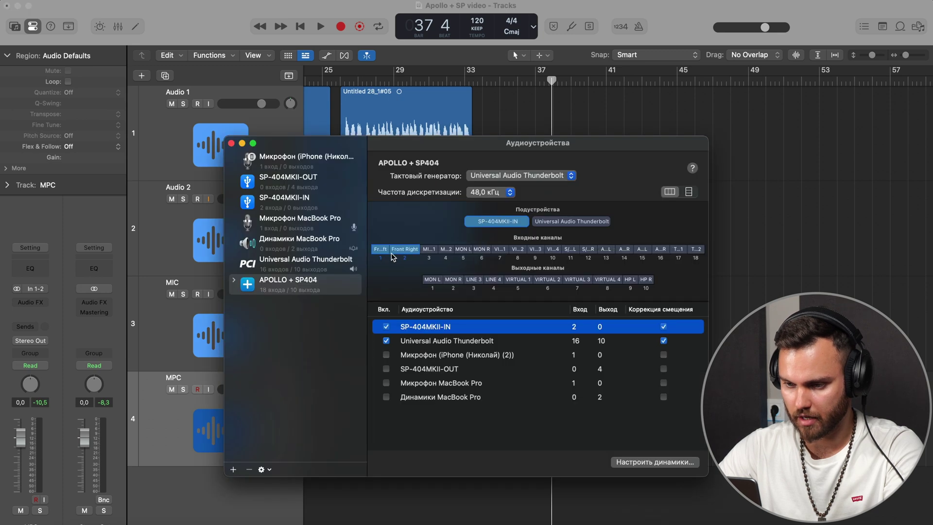
{"action": "left_click", "coordinate": [148, 424]}
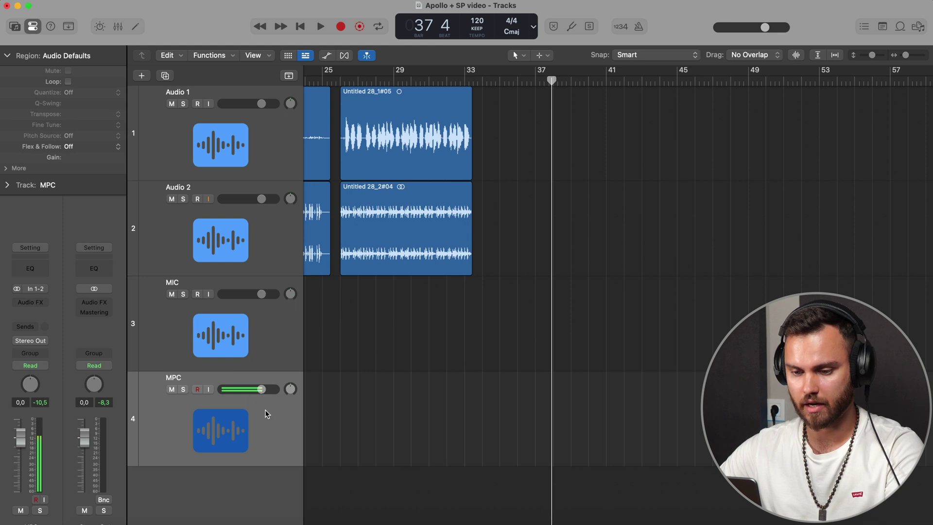
Turn on input monitoring for MPC and record-arm the MIC track
{"action": "left_click", "coordinate": [210, 389]}
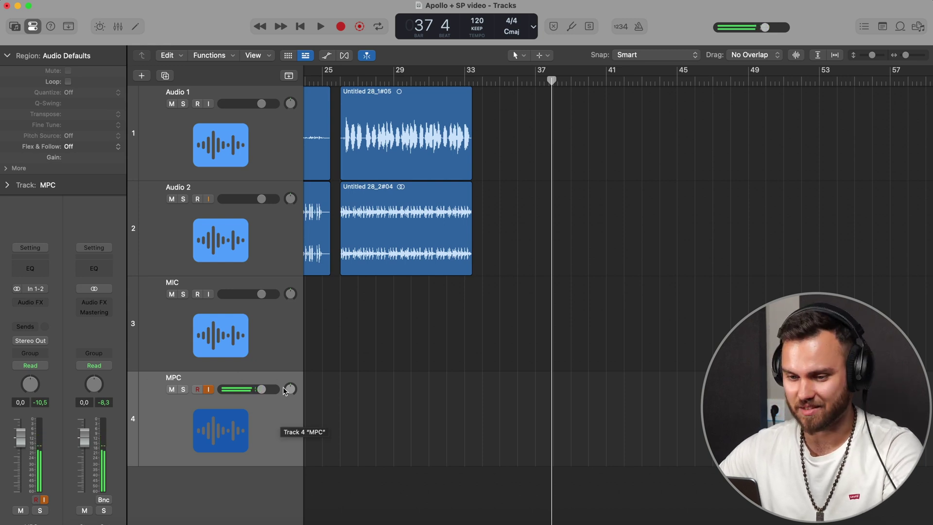
{"action": "left_click", "coordinate": [210, 316]}
{"action": "left_click", "coordinate": [197, 294]}
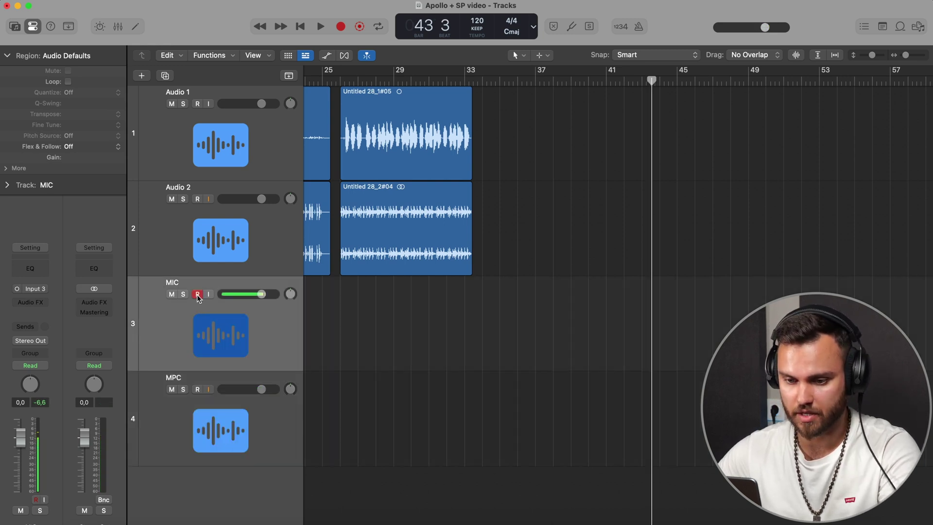
Record the first simultaneous MIC#06/MPC#01 takes and play them back from bar 44
{"action": "left_click", "coordinate": [197, 294]}
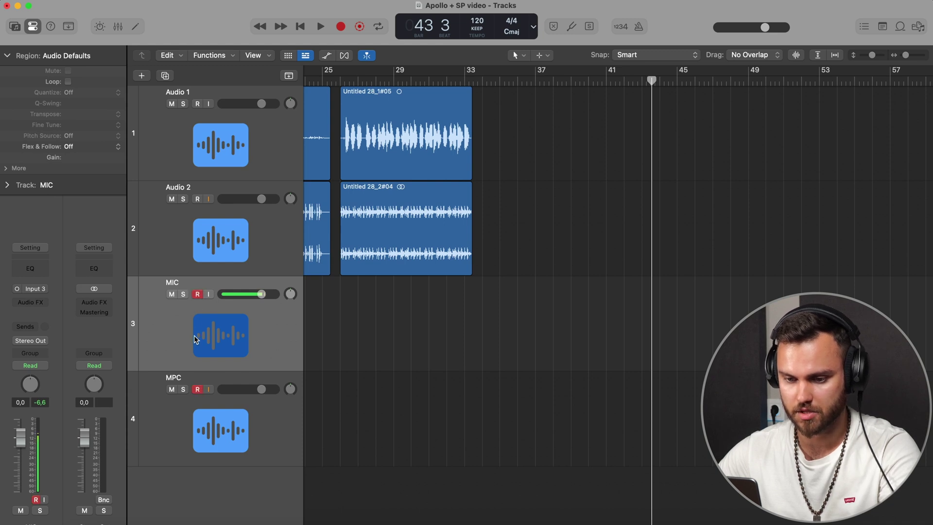
{"action": "key", "text": "r"}
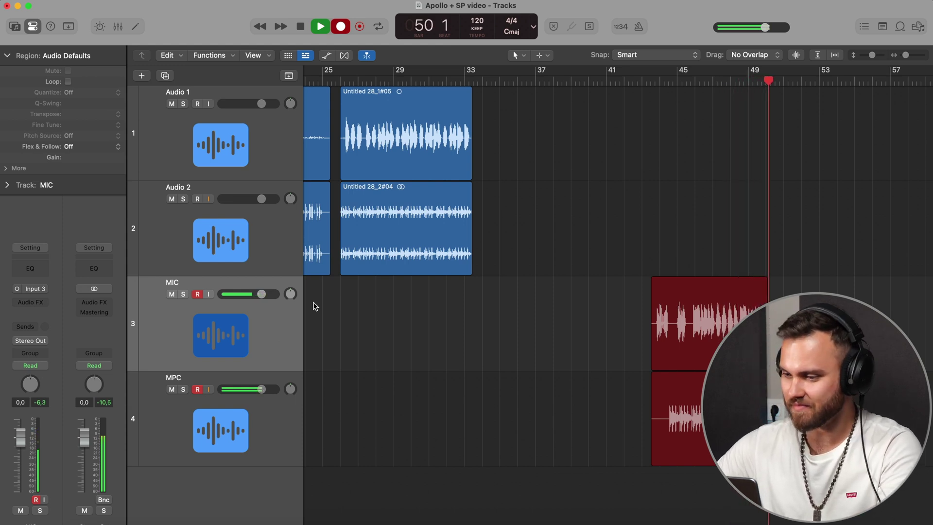
{"action": "key", "text": "space"}
{"action": "left_click", "coordinate": [665, 79]}
{"action": "key", "text": "space"}
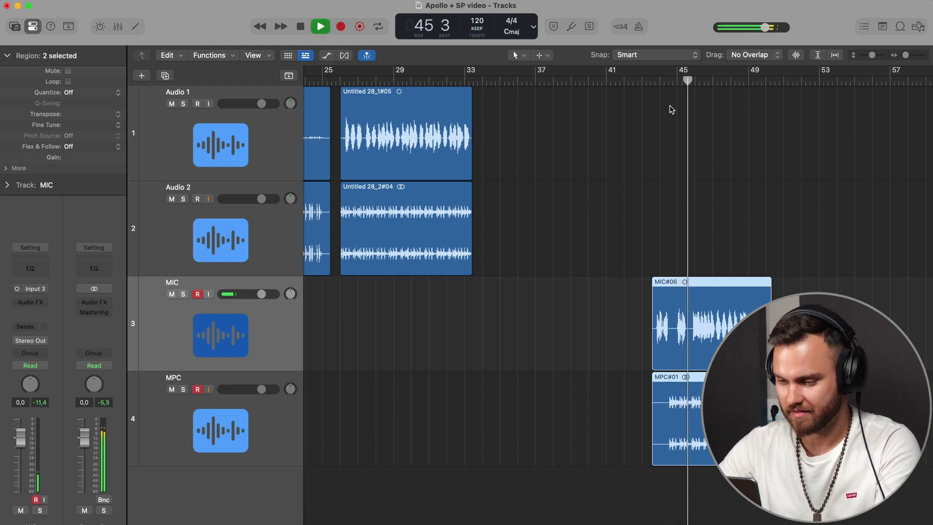
{"action": "key", "text": "space"}
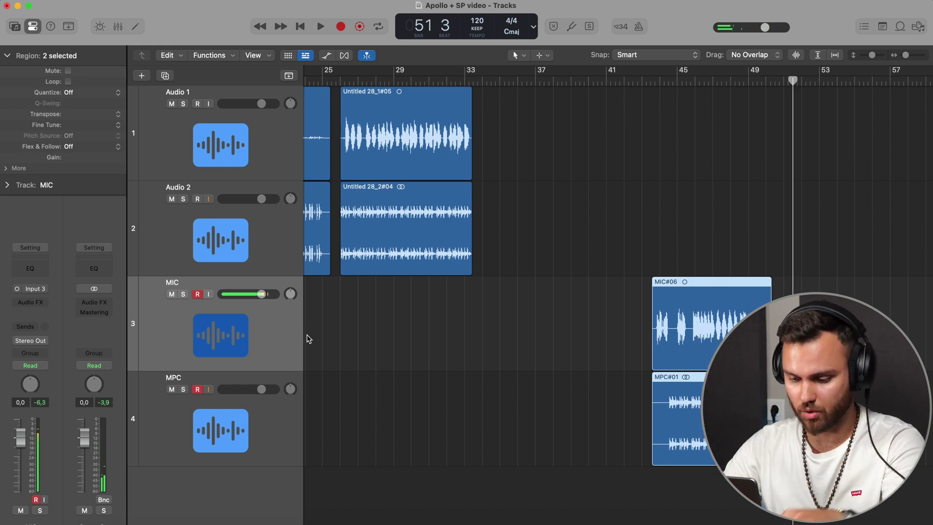
Record a second pair, MIC#07/MPC#02, play it back from bar 53, and select MPC
{"action": "key", "text": "r"}
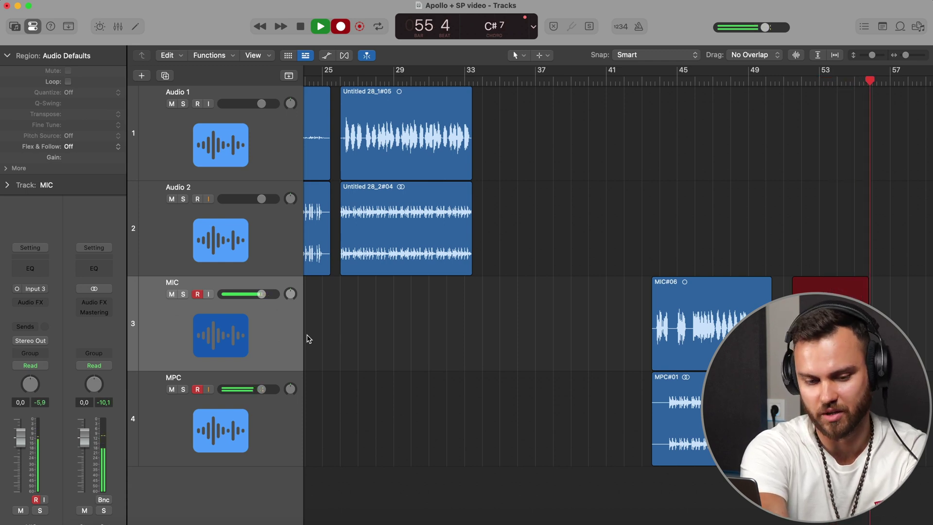
{"action": "key", "text": "space"}
{"action": "left_click", "coordinate": [354, 81]}
{"action": "key", "text": "space"}
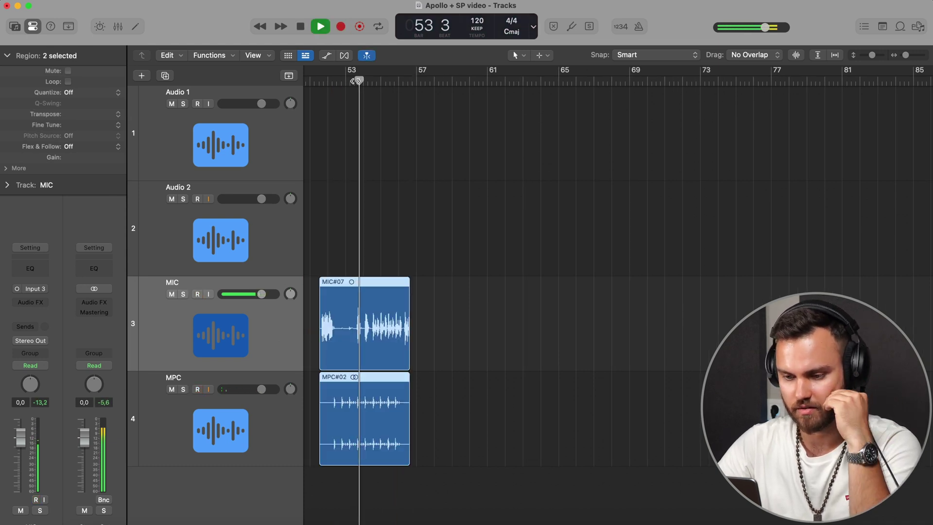
{"action": "key", "text": "space"}
{"action": "scroll", "coordinate": [544, 322], "scroll_direction": "left", "scroll_amount": 3}
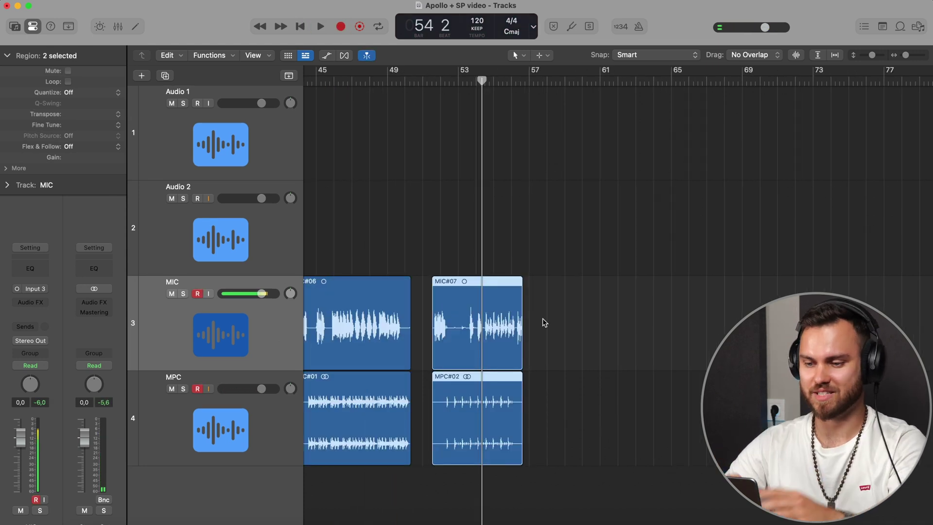
{"action": "left_click", "coordinate": [544, 322]}
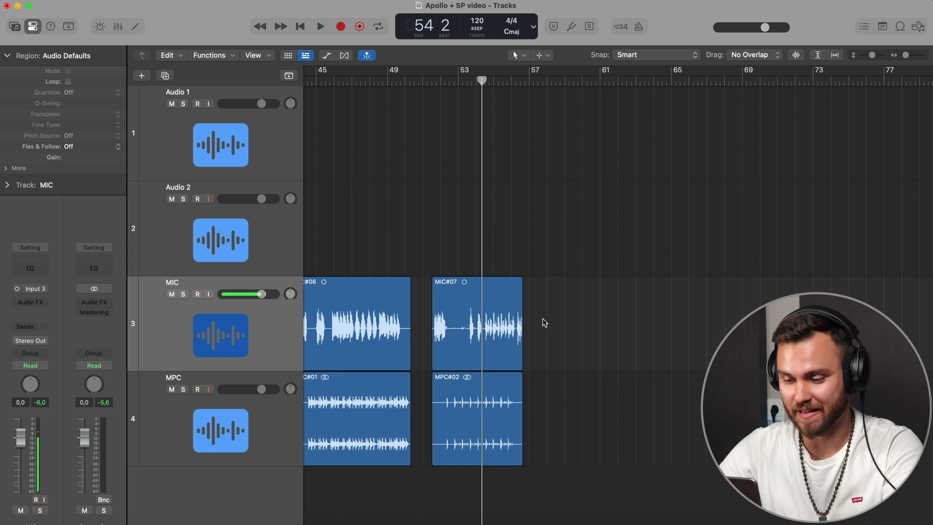
{"action": "left_click", "coordinate": [475, 420]}
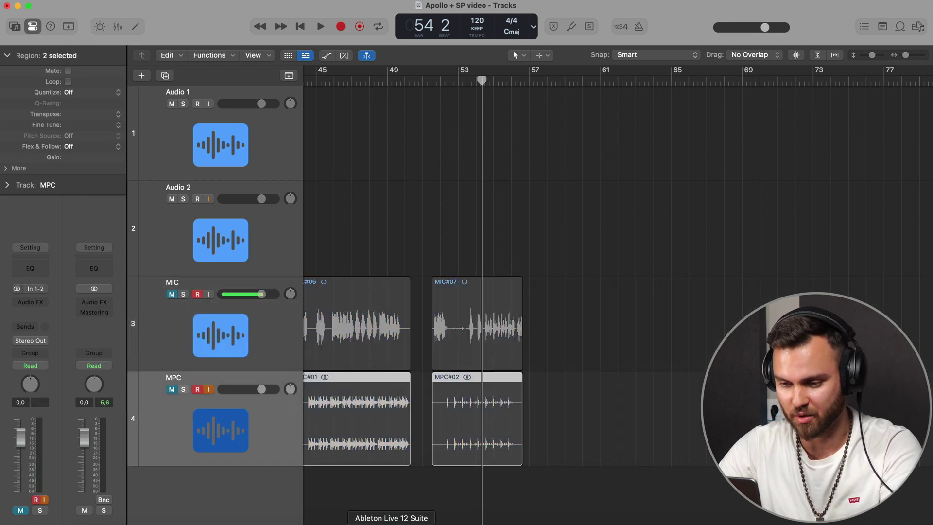
In Ableton Live, check the APOLLO + SP404 input configuration under Settings > Audio
{"action": "left_click", "coordinate": [368, 521]}
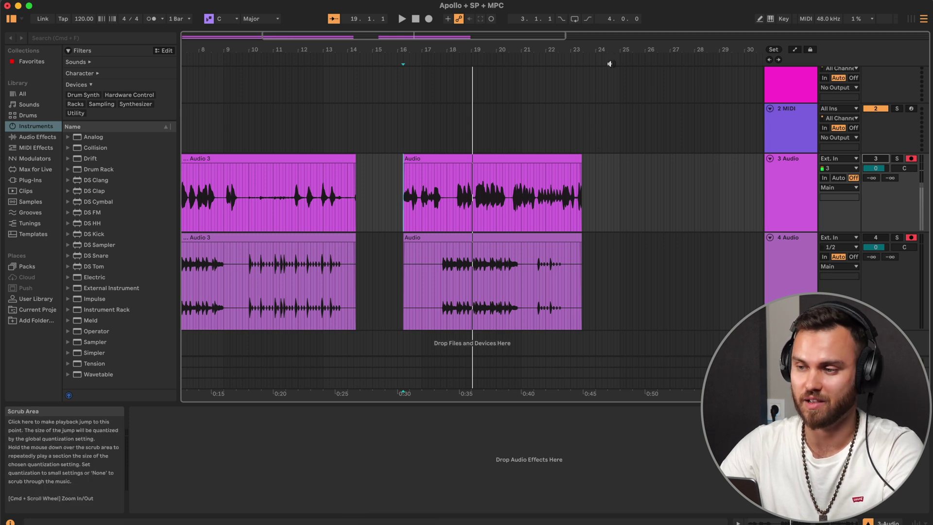
{"action": "left_click", "coordinate": [604, 188]}
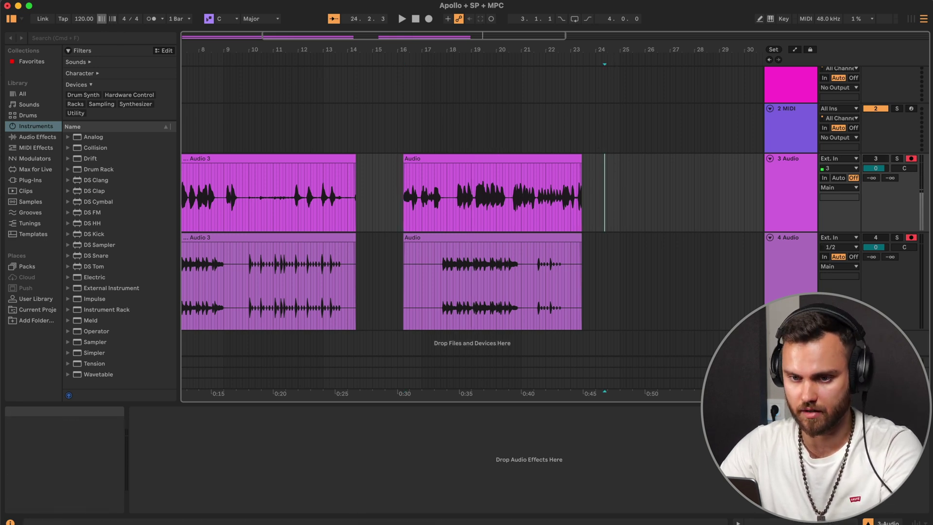
{"action": "left_click", "coordinate": [32, 5]}
{"action": "left_click", "coordinate": [47, 25]}
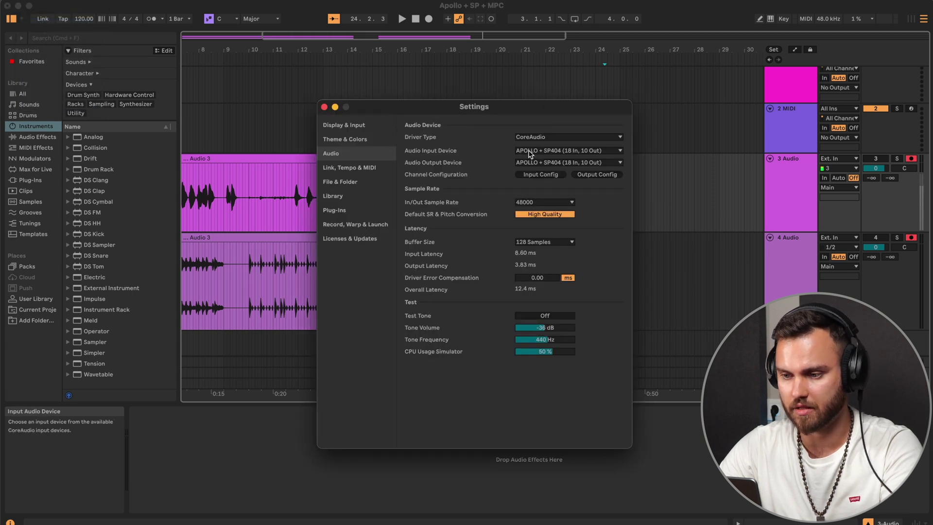
{"action": "left_click", "coordinate": [533, 176]}
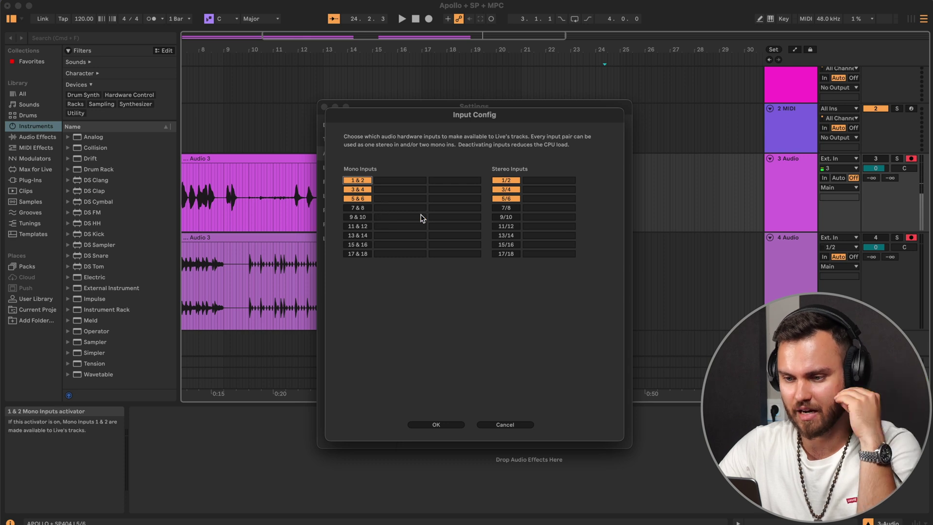
{"action": "left_click", "coordinate": [506, 425]}
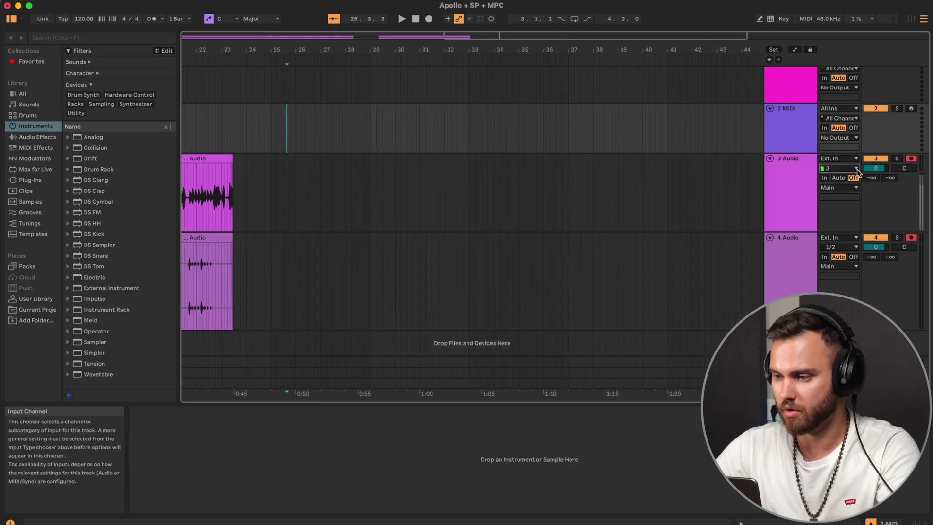
Set track 3 Audio to input 3, keep track 4 on 1/2, and arm both
{"action": "left_click", "coordinate": [856, 169]}
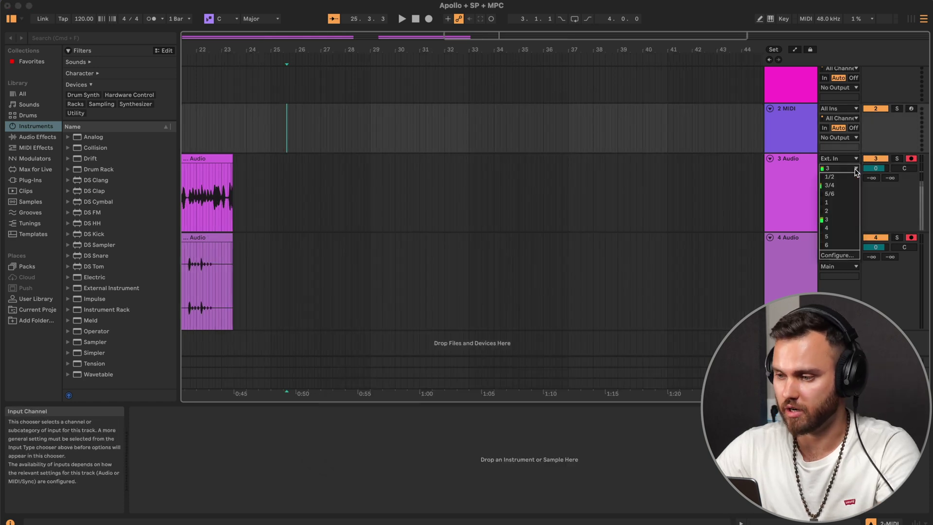
{"action": "left_click", "coordinate": [832, 220]}
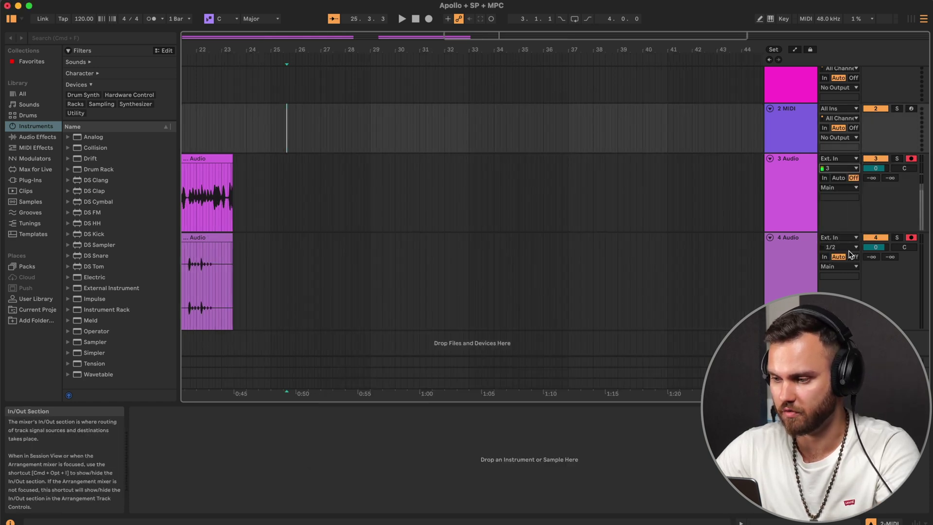
{"action": "left_click", "coordinate": [876, 278]}
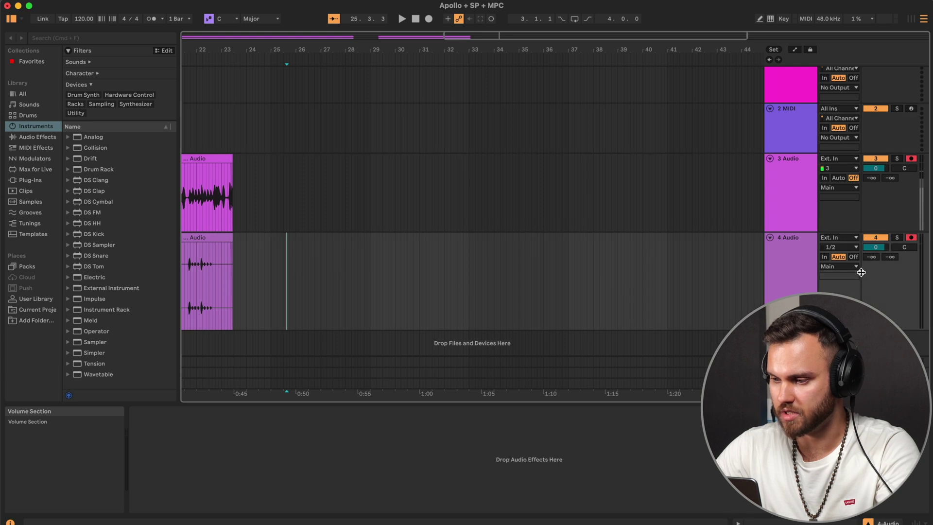
{"action": "left_click", "coordinate": [848, 246]}
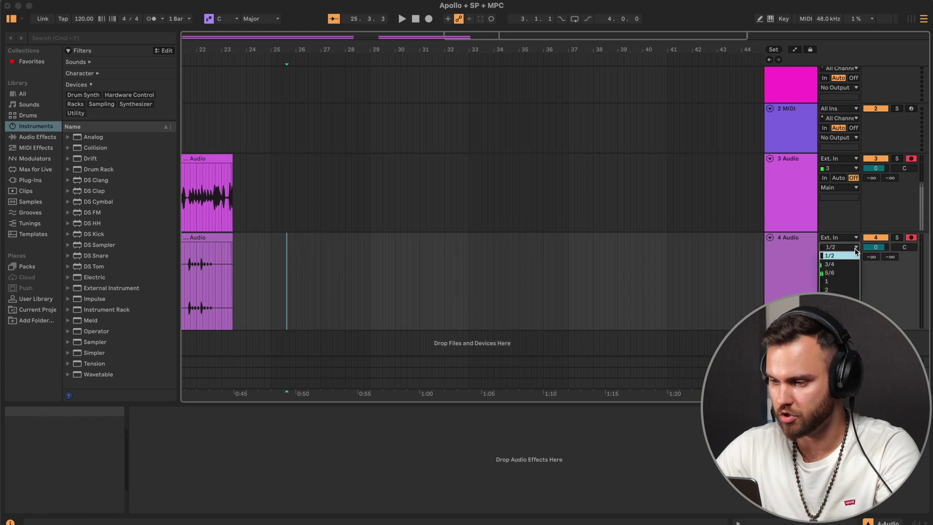
{"action": "left_click", "coordinate": [885, 280]}
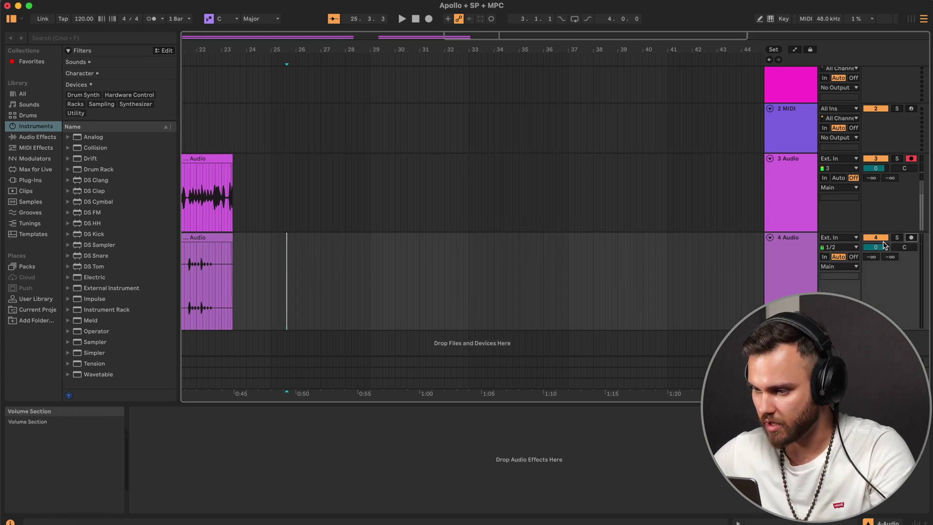
{"action": "left_click", "coordinate": [848, 247]}
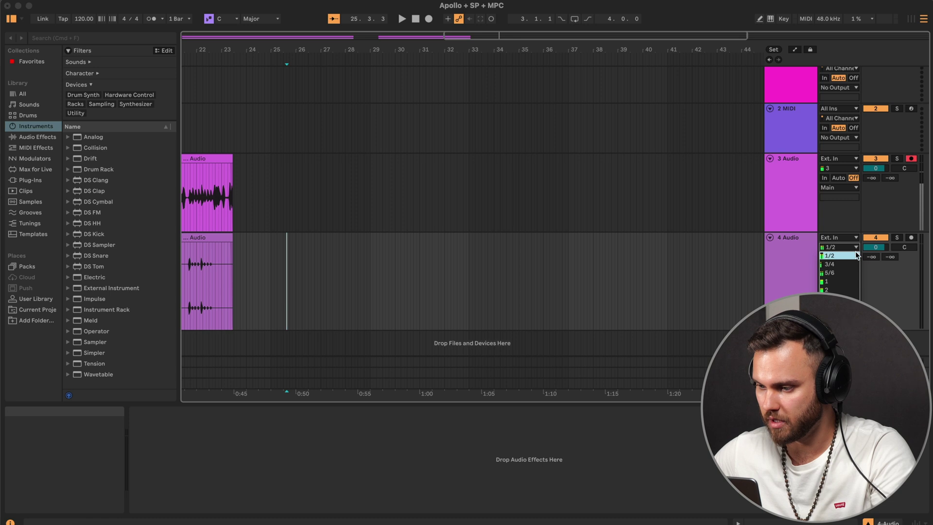
{"action": "left_click", "coordinate": [893, 273]}
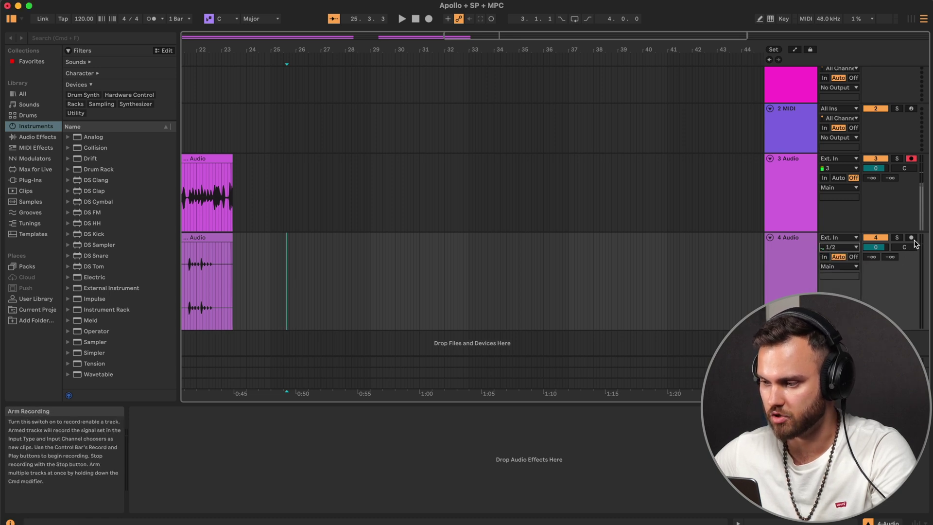
{"action": "key", "text": "Up"}
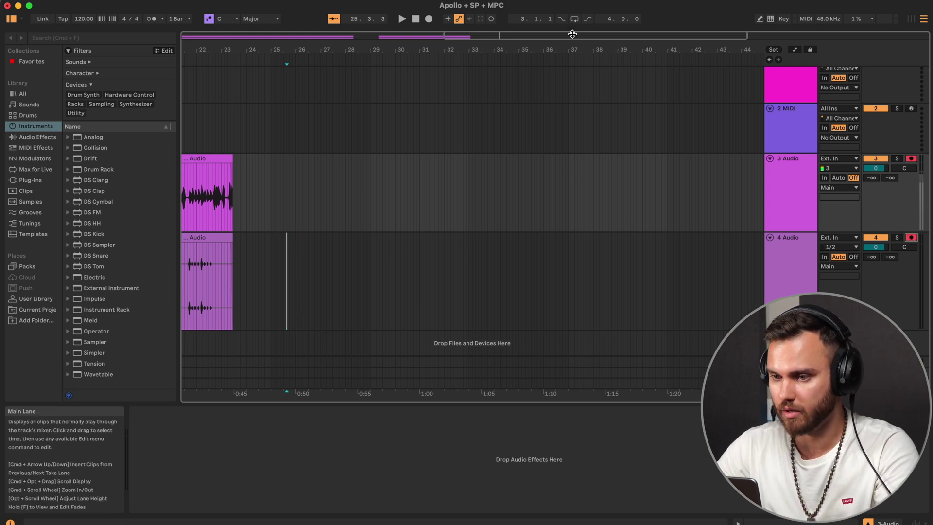
Record a simultaneous take on 3 Audio and 4 Audio from bar 25, then play it back from bar 28
{"action": "left_click", "coordinate": [429, 19]}
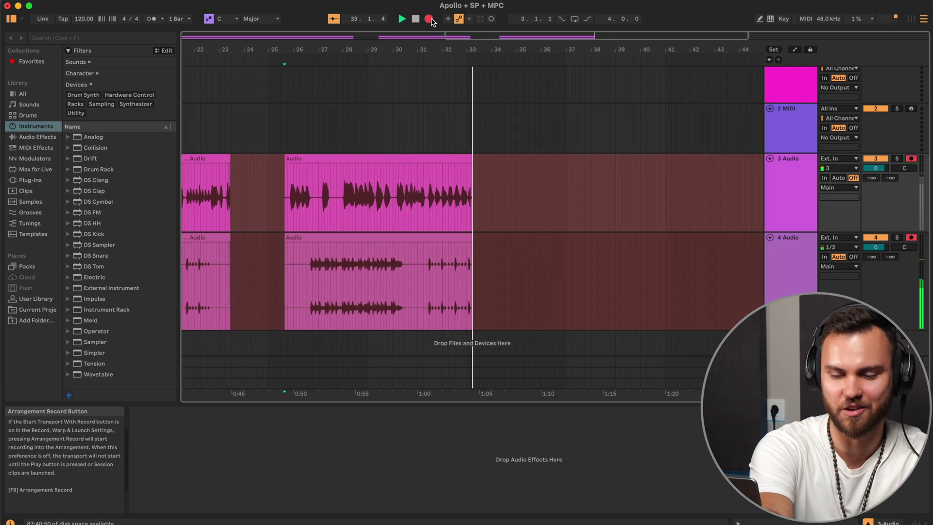
{"action": "key", "text": "space"}
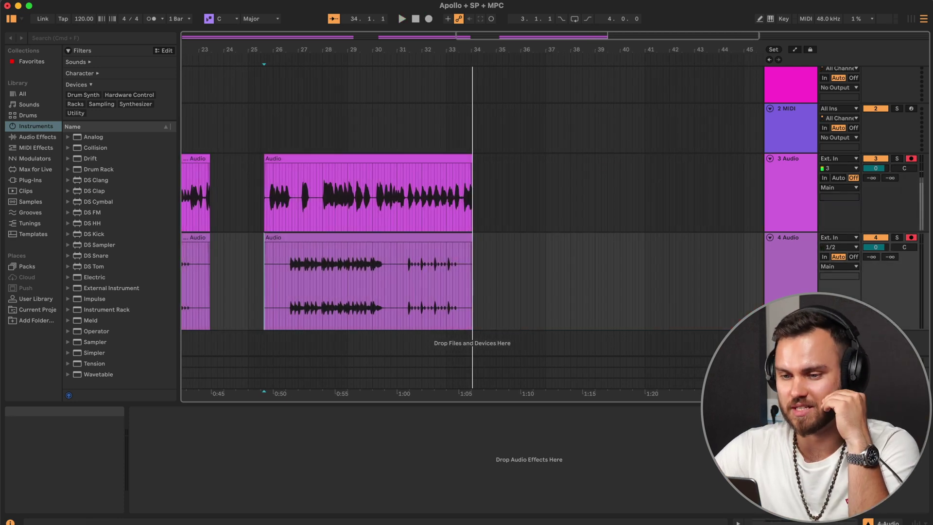
{"action": "left_click", "coordinate": [330, 64]}
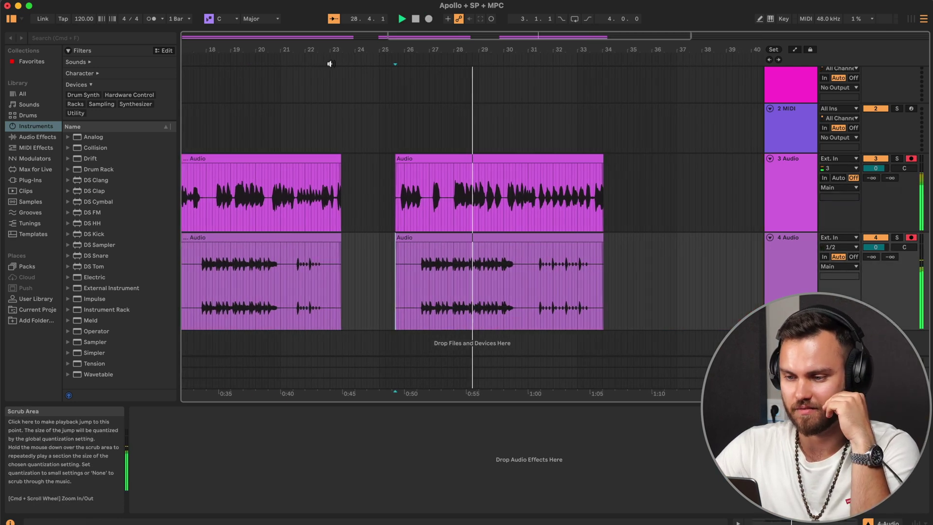
{"action": "key", "text": "space"}
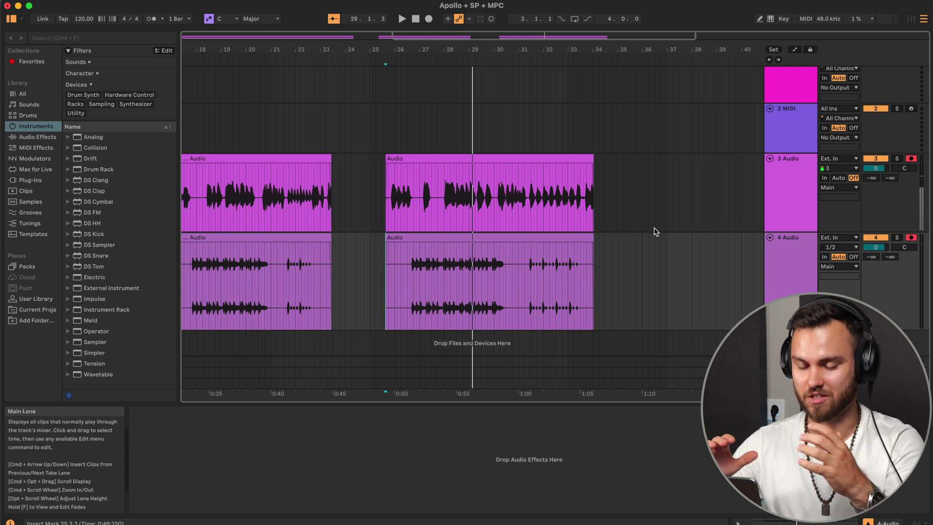